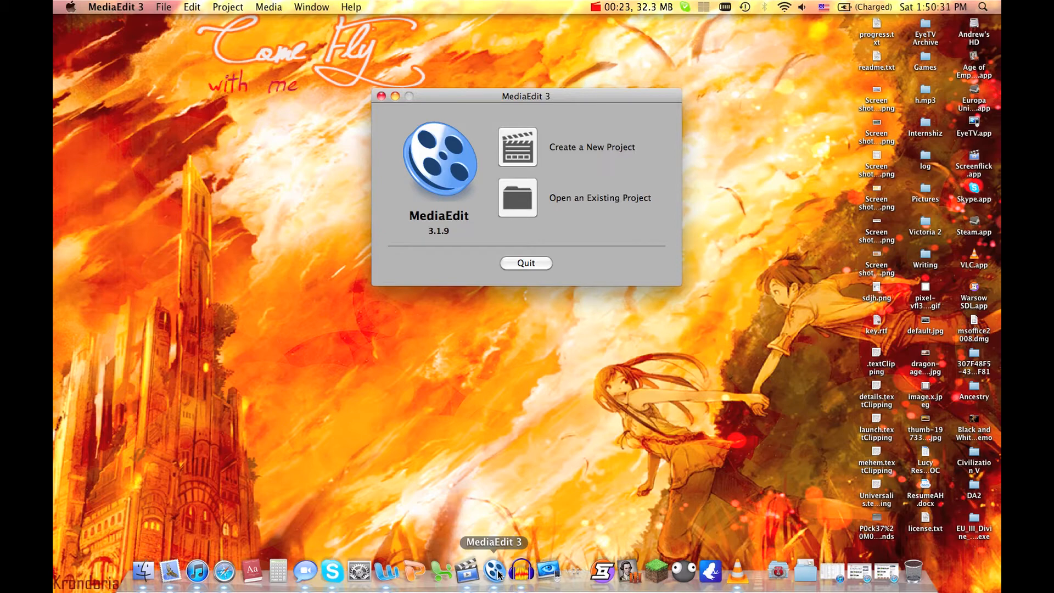
# - Create a new project with the HD-1080p preset and begin its file name with LPDA
pyautogui.click(527, 161)
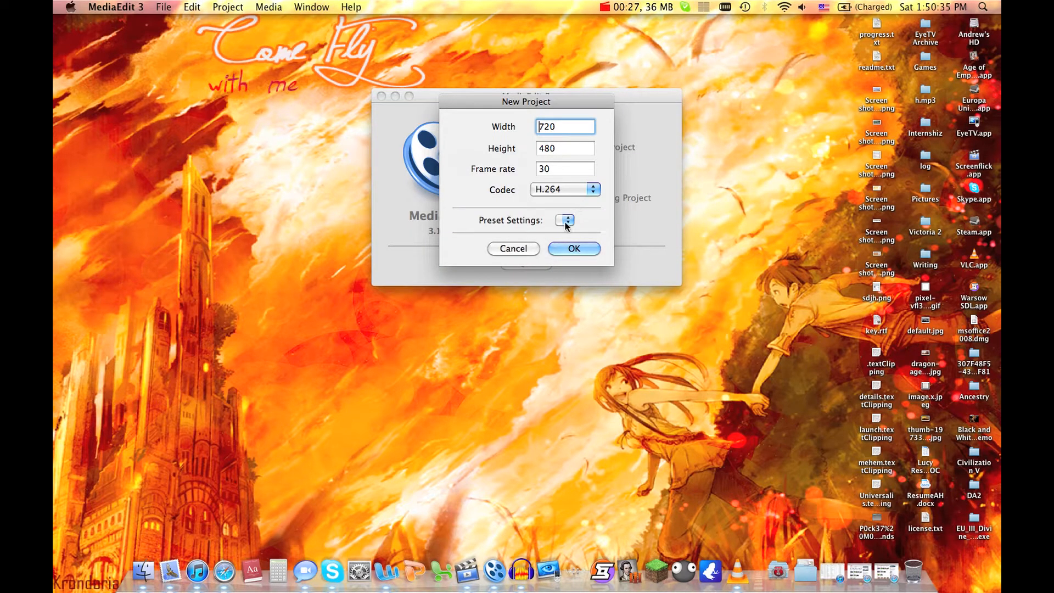
pyautogui.click(566, 221)
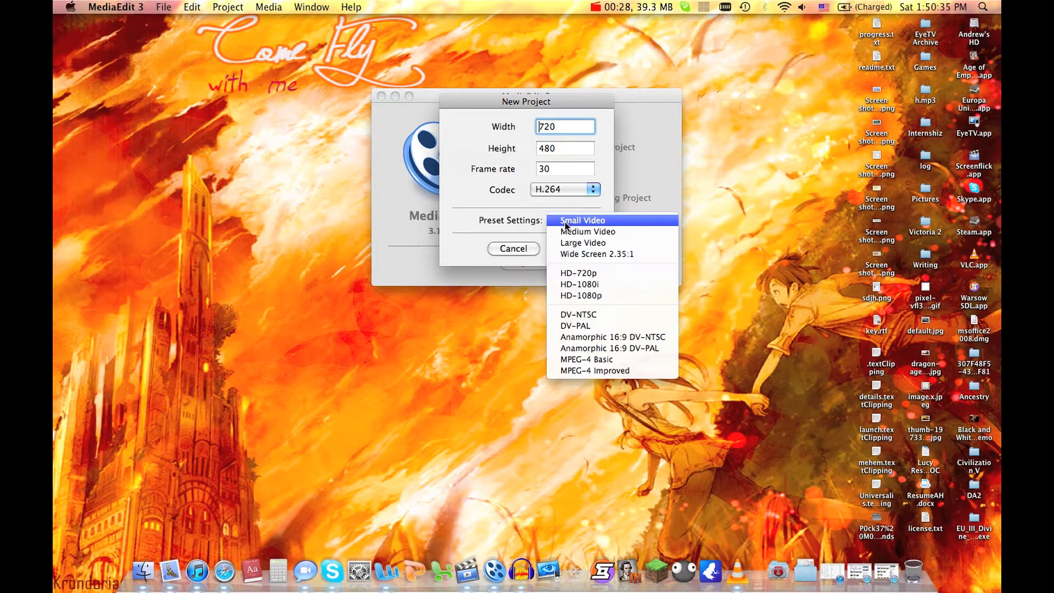
pyautogui.click(592, 295)
pyautogui.click(574, 249)
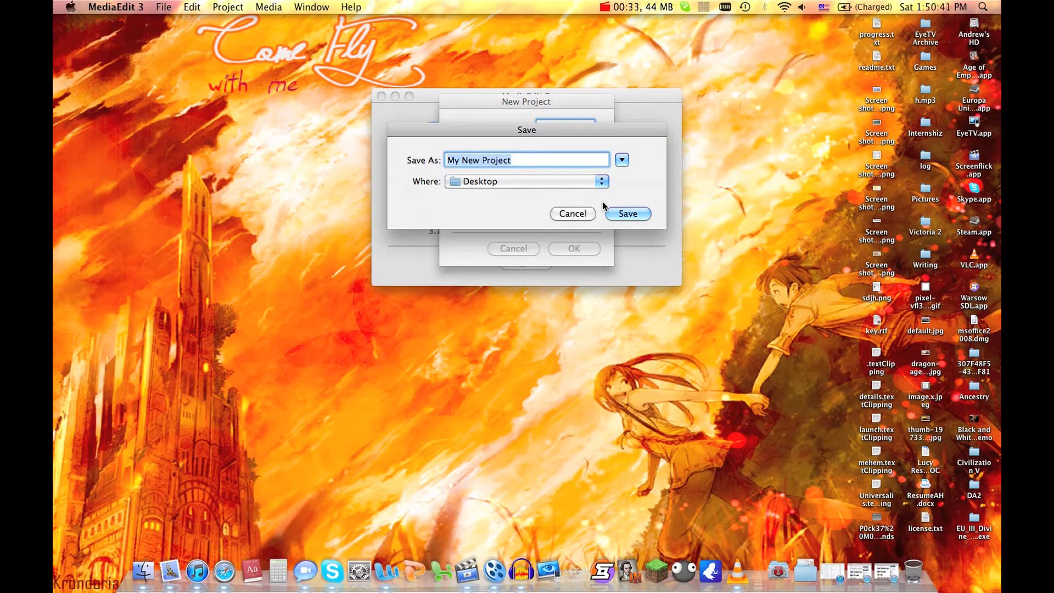
pyautogui.write('LP')
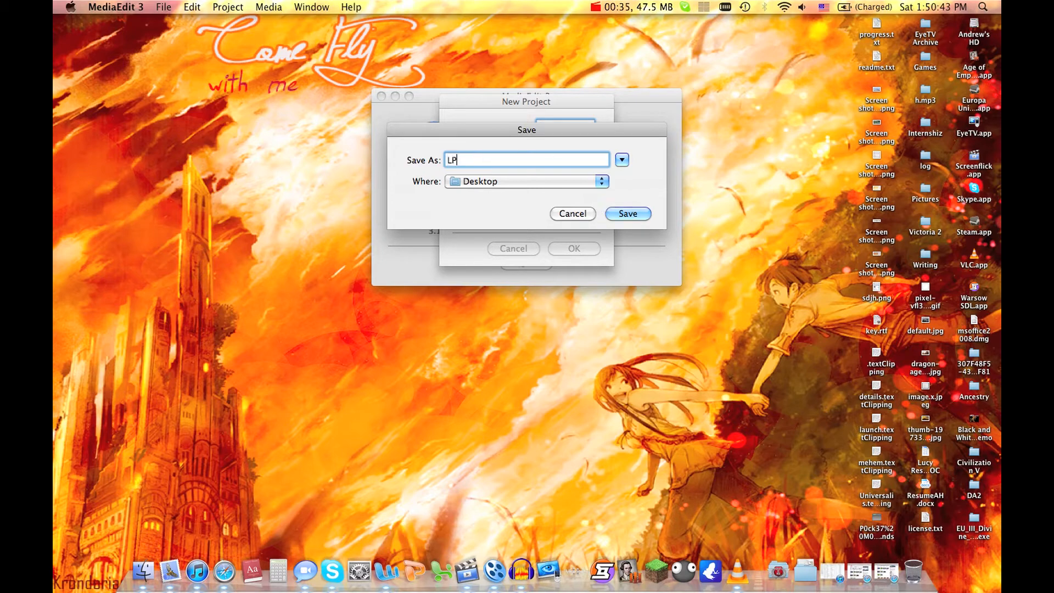
pyautogui.write('DA')
# - Switch to Safari and check the YouTube uploaded videos list for the latest Let's Play Dragon Age 2 episode number
pyautogui.click(859, 573)
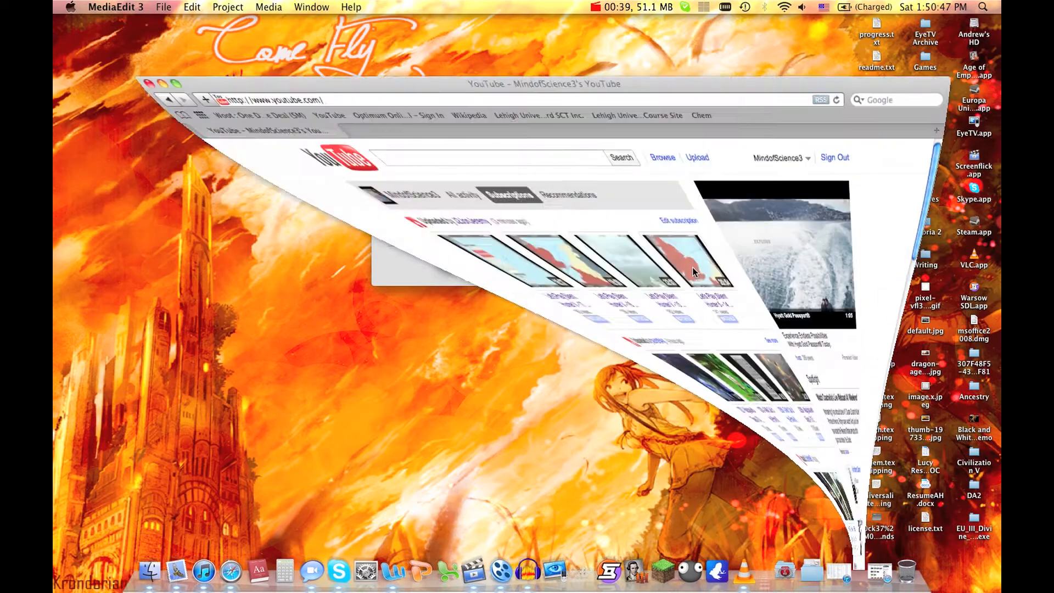
pyautogui.click(772, 96)
pyautogui.click(774, 127)
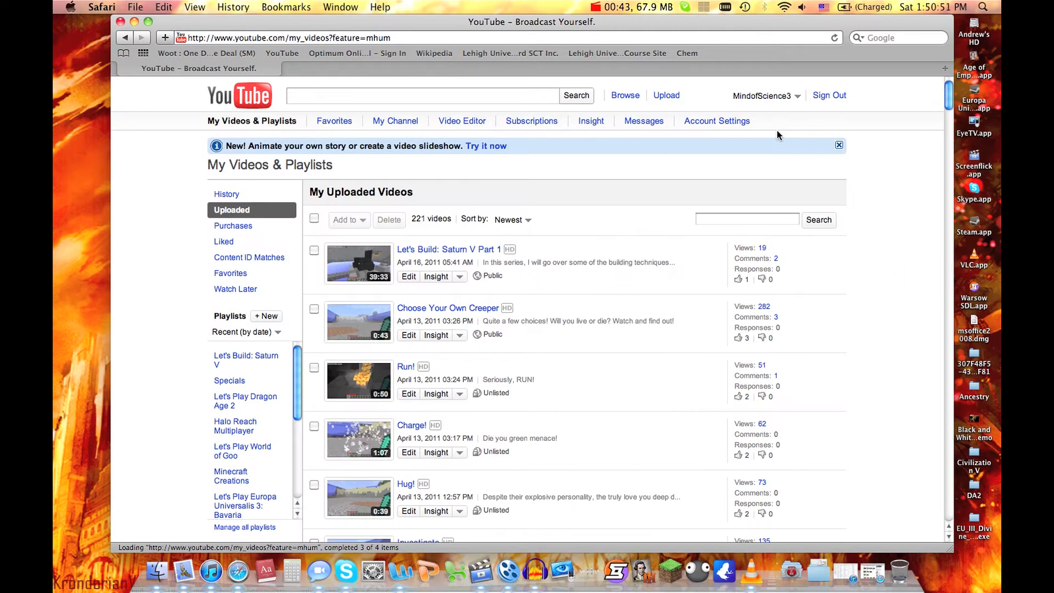
pyautogui.scroll(-4, 608, 163)
pyautogui.scroll(-6, 609, 163)
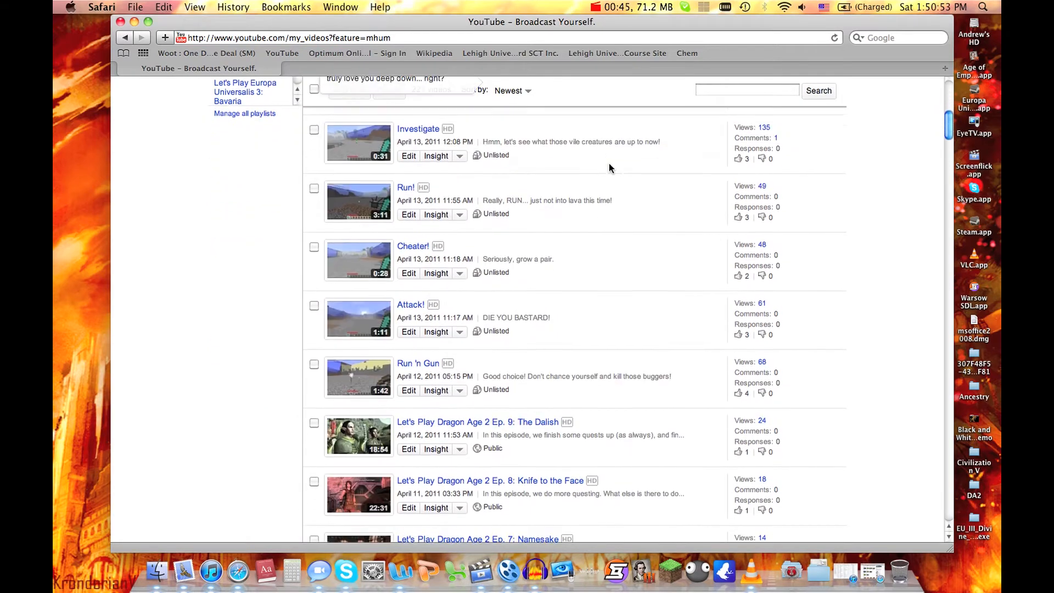
pyautogui.scroll(-1, 609, 163)
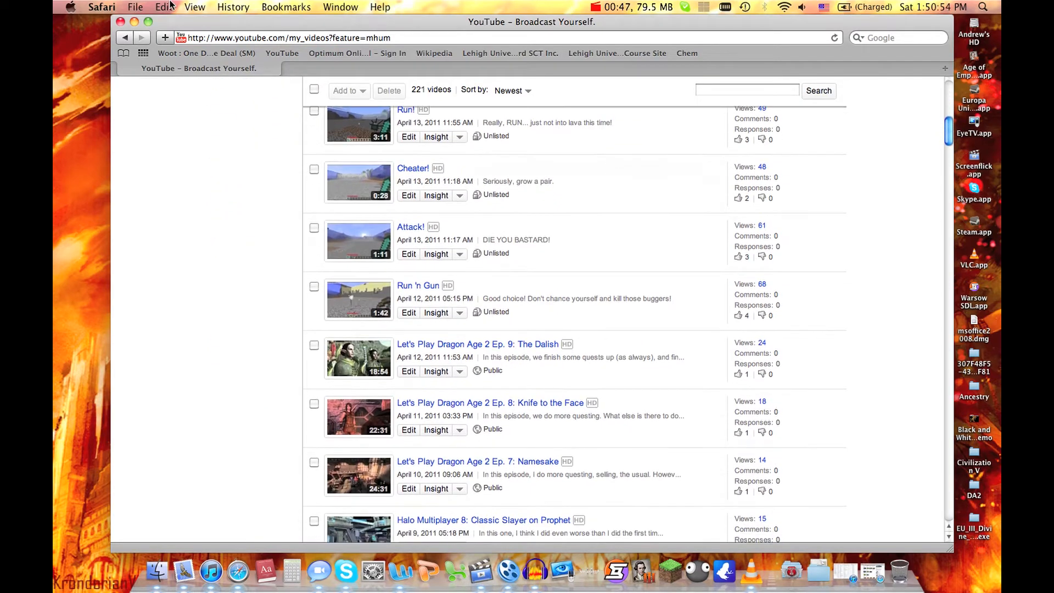
pyautogui.click(120, 21)
# - Complete the project name as LPDA10, save it on the Desktop and accept the project settings
pyautogui.click(493, 166)
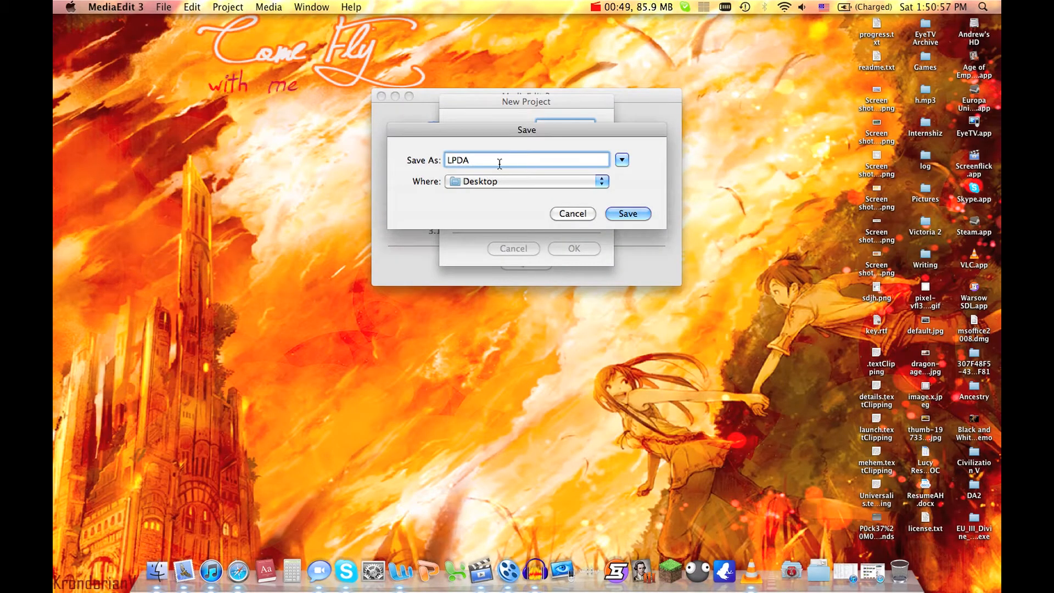
pyautogui.write('10')
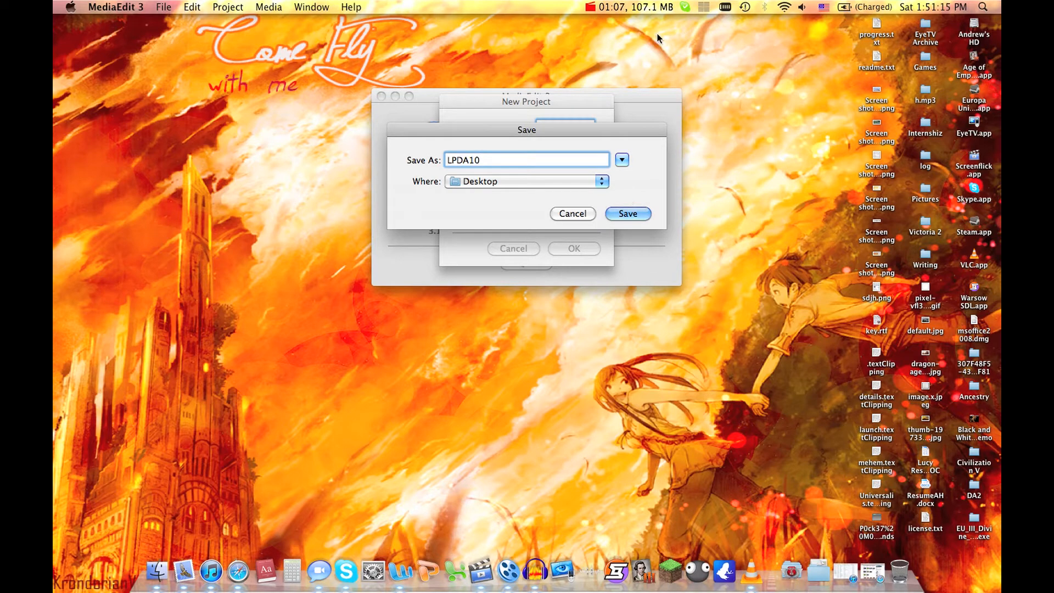
pyautogui.click(630, 213)
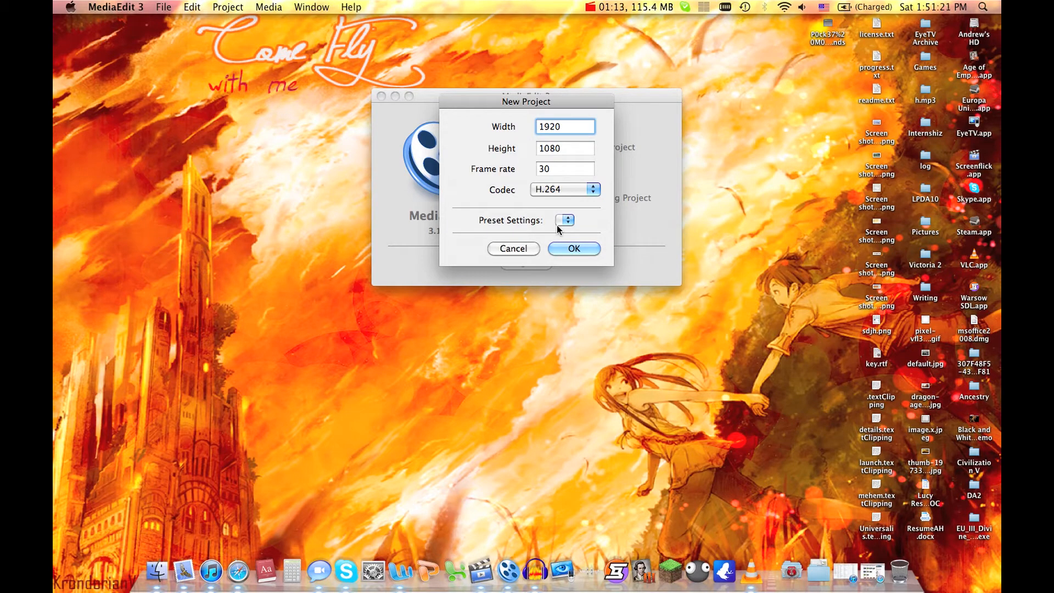
pyautogui.press('Return')
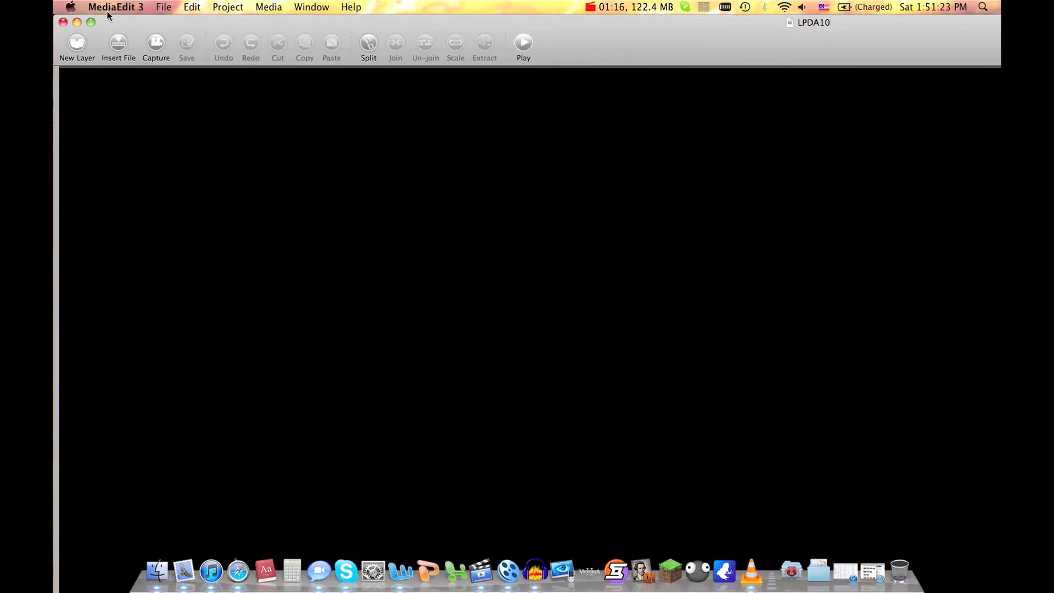
# - Enlarge the timeline to show two layers and insert DA10.aiff from the DA2 folder into Layer 1
pyautogui.click(90, 23)
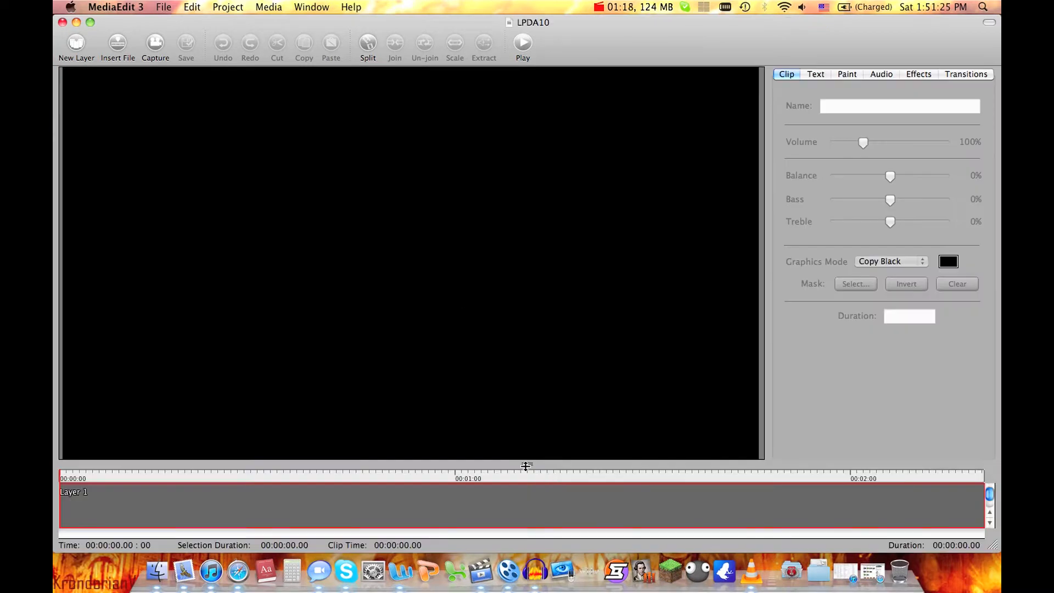
pyautogui.moveTo(526, 400); pyautogui.dragTo(526, 418)
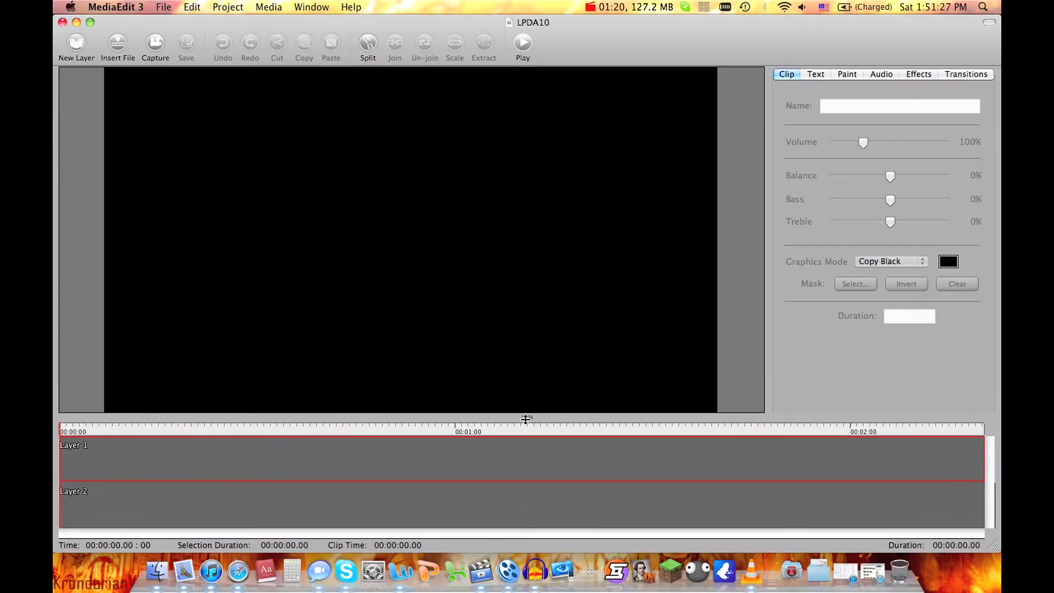
pyautogui.click(118, 44)
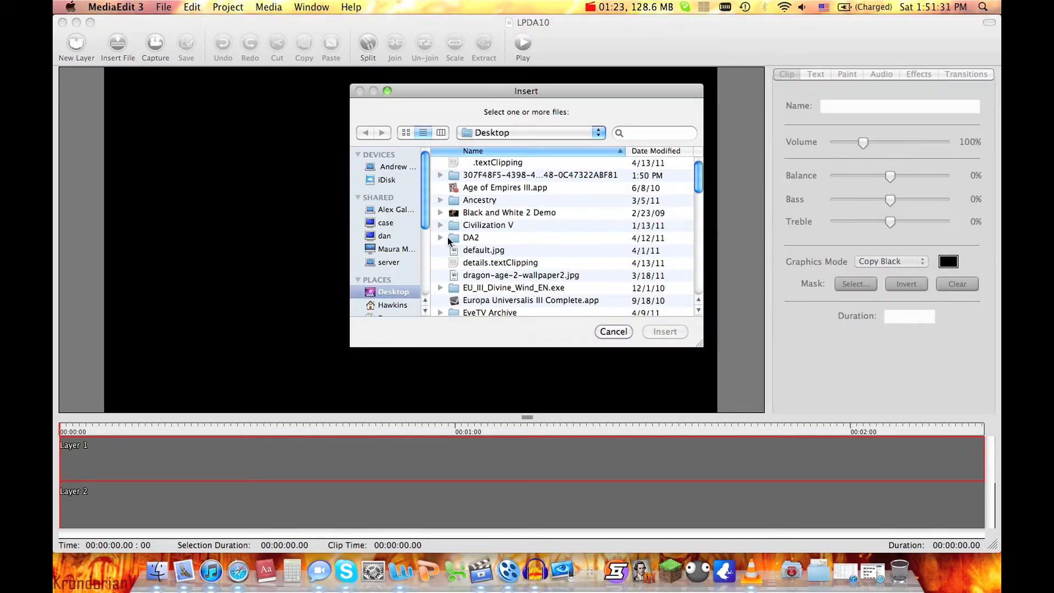
pyautogui.scroll(-3, 472, 236)
pyautogui.click(508, 218)
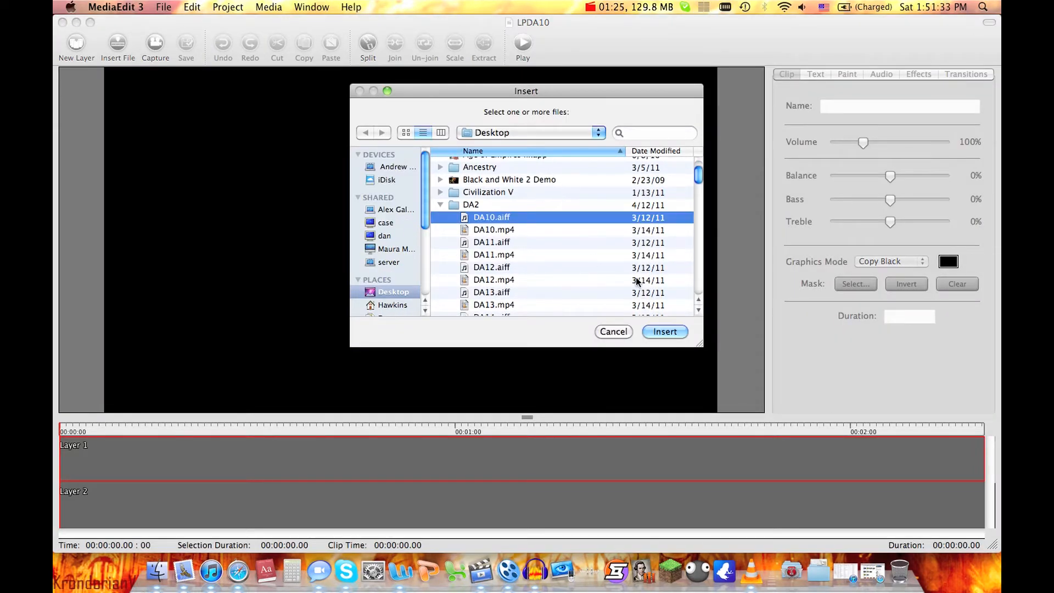
pyautogui.click(666, 331)
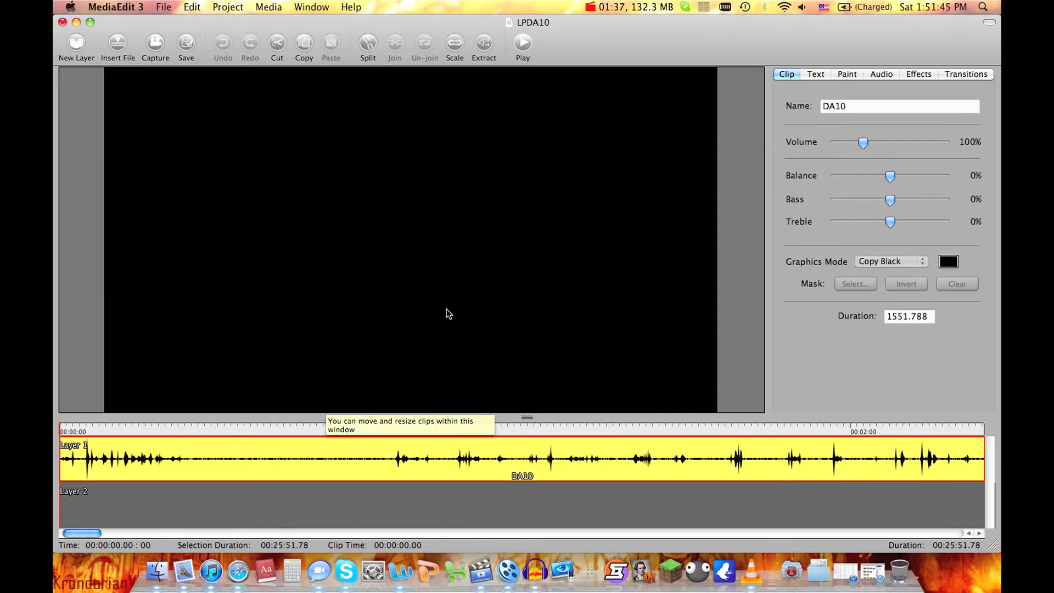
# - Insert the video file DA10.mp4 from the DA2 folder into Layer 2
pyautogui.click(187, 493)
pyautogui.click(117, 43)
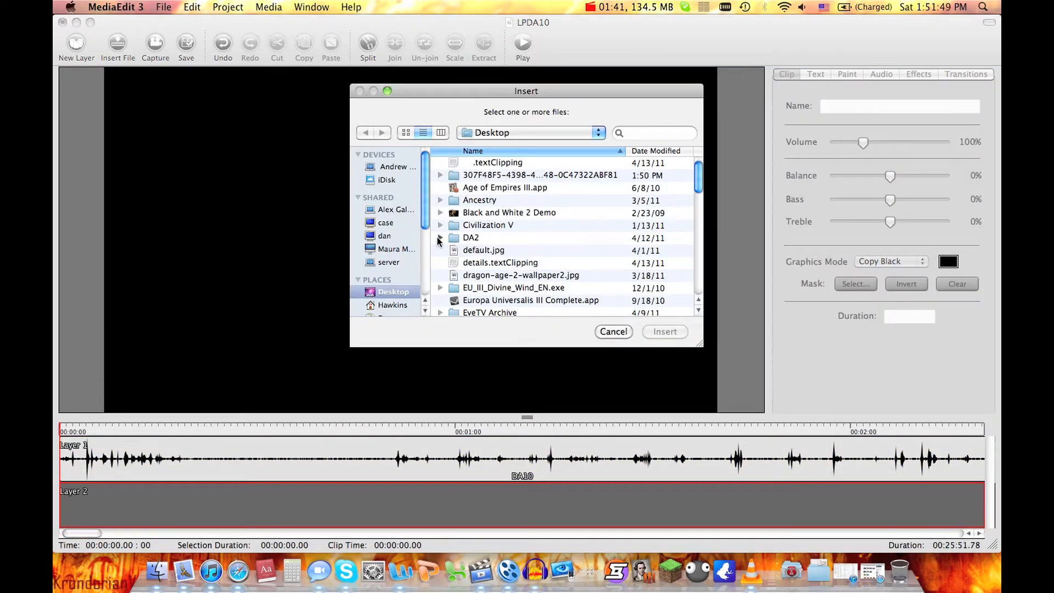
pyautogui.click(440, 238)
pyautogui.click(493, 263)
pyautogui.click(665, 332)
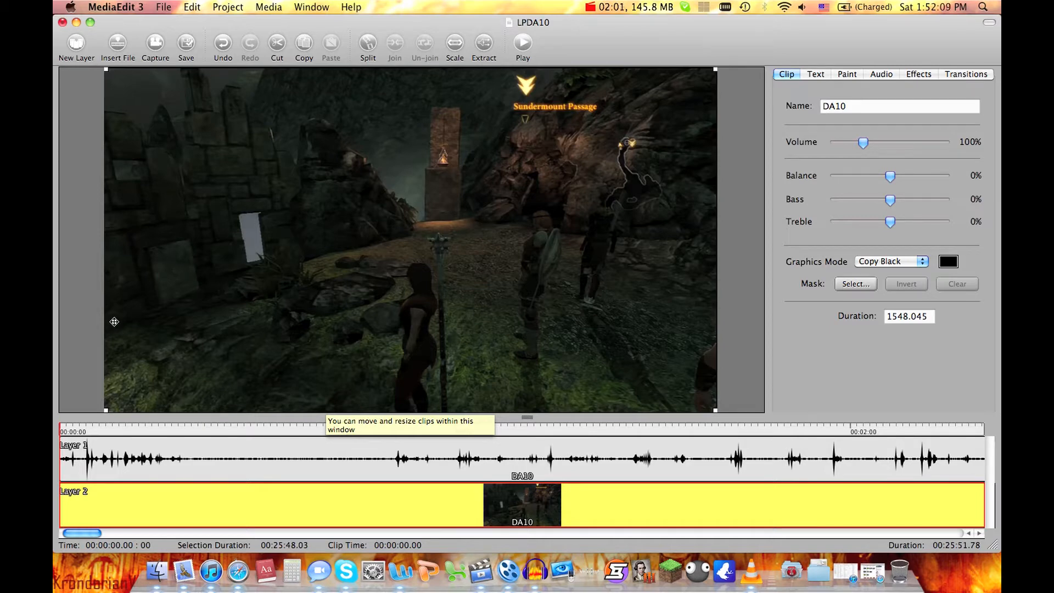
# - Raise the volume of the Layer 1 audio clip to 400% during playback
pyautogui.press('space')
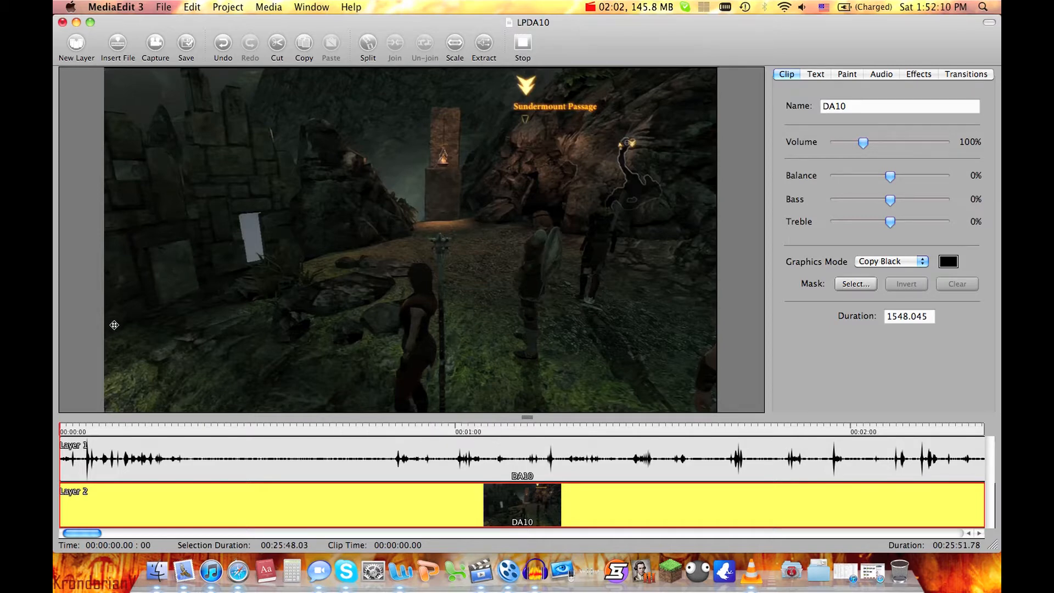
pyautogui.click(145, 444)
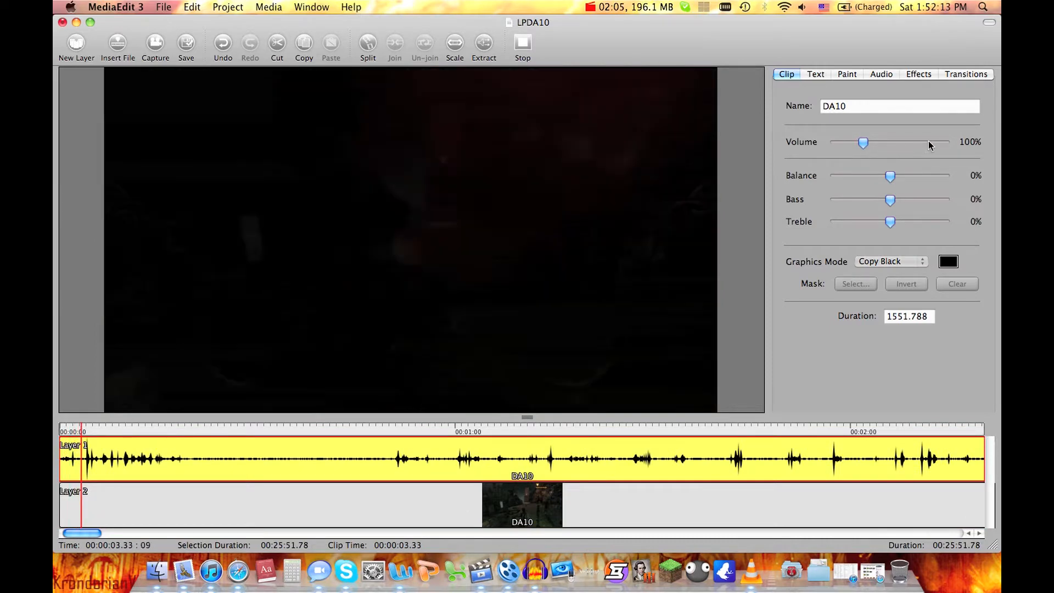
pyautogui.moveTo(864, 143); pyautogui.dragTo(956, 144)
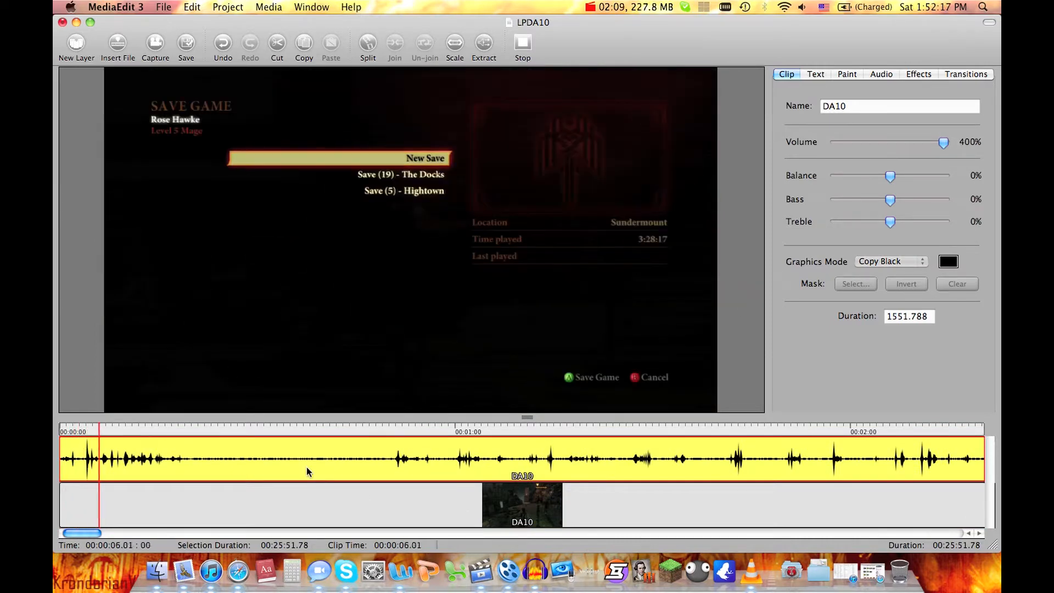
pyautogui.press('space')
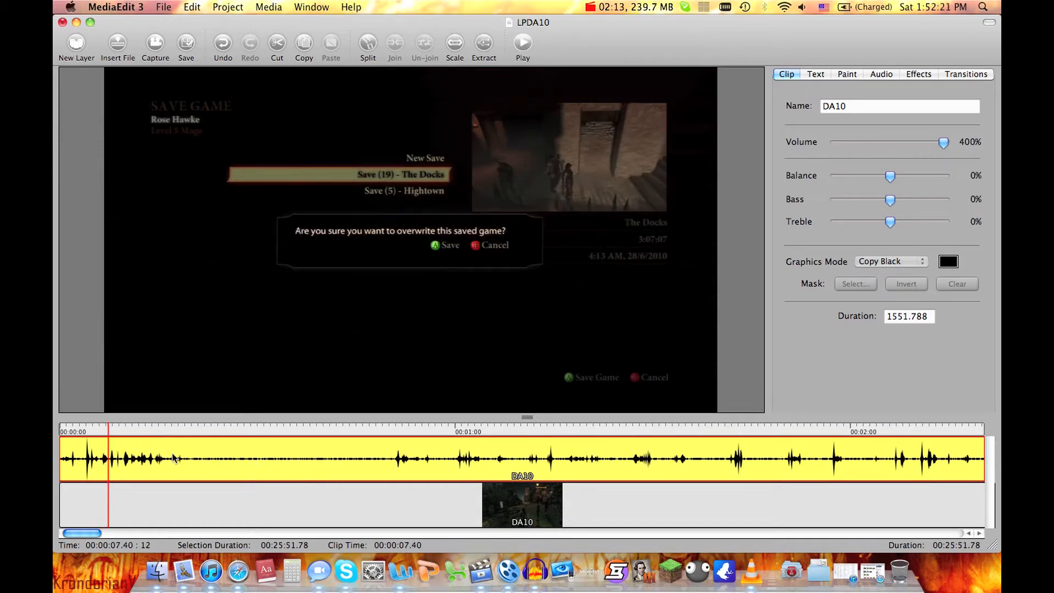
# - Play the project from the start to compare the timing of the commentary audio with the video
pyautogui.click(63, 433)
pyautogui.press('space')
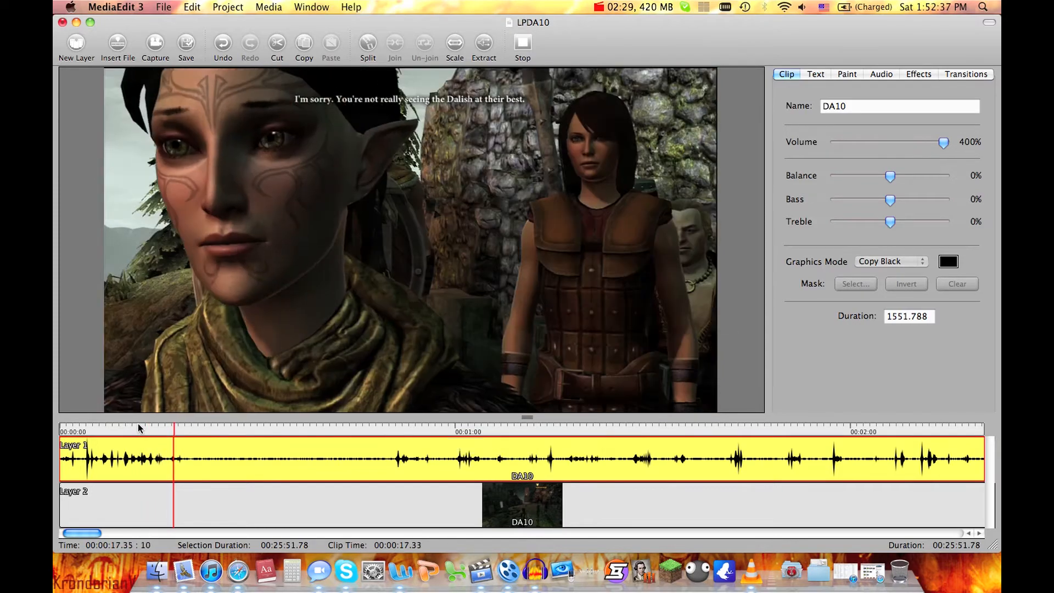
pyautogui.press('space')
pyautogui.press('space')
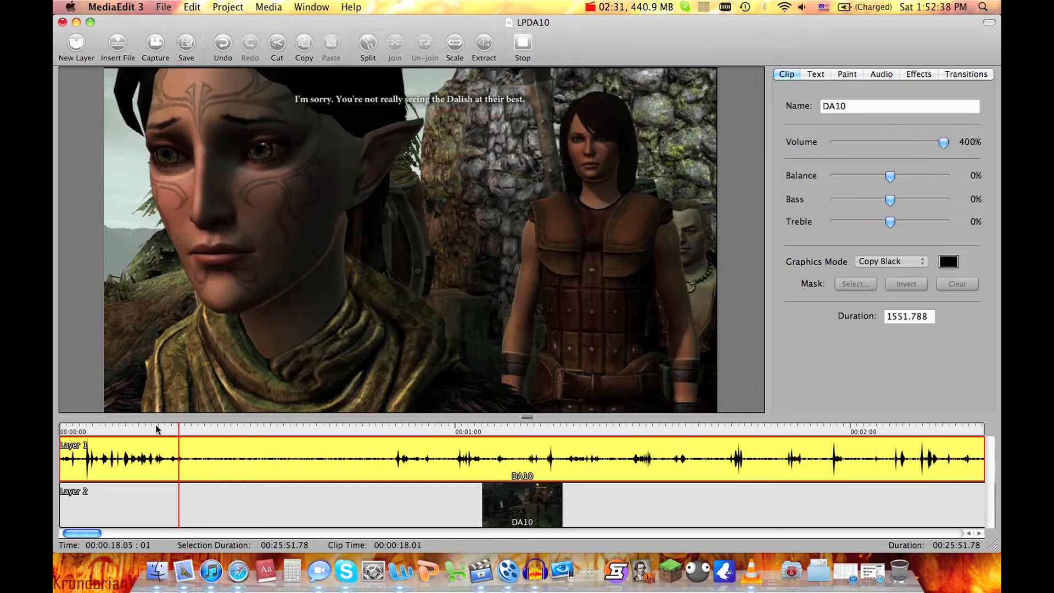
pyautogui.press('space')
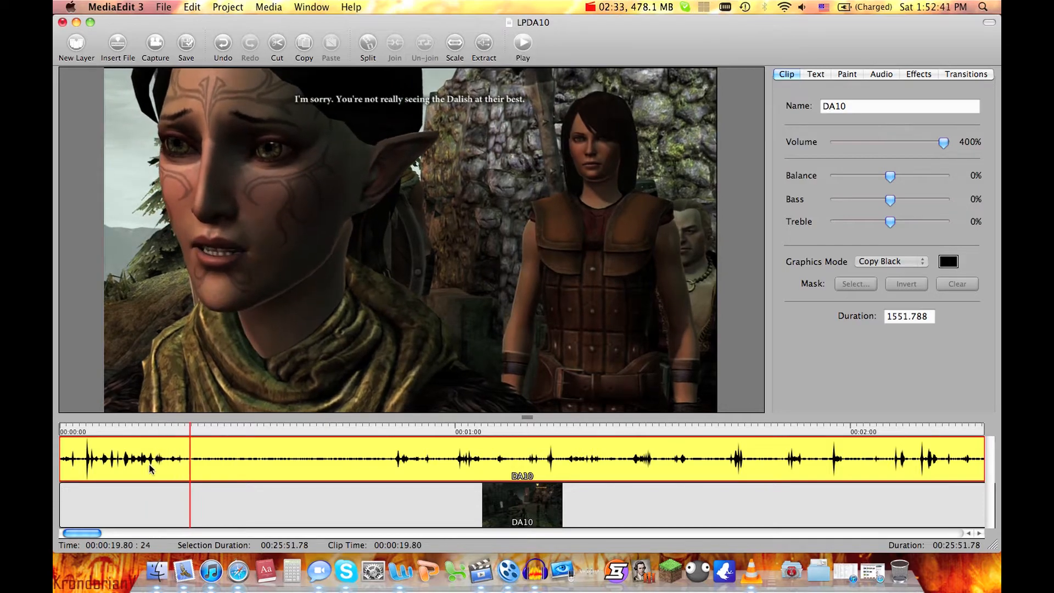
# - Shift the Layer 2 video clip to start about 2 seconds into the timeline and play it back to check the sync
pyautogui.moveTo(127, 492); pyautogui.dragTo(172, 492)
pyautogui.press('space')
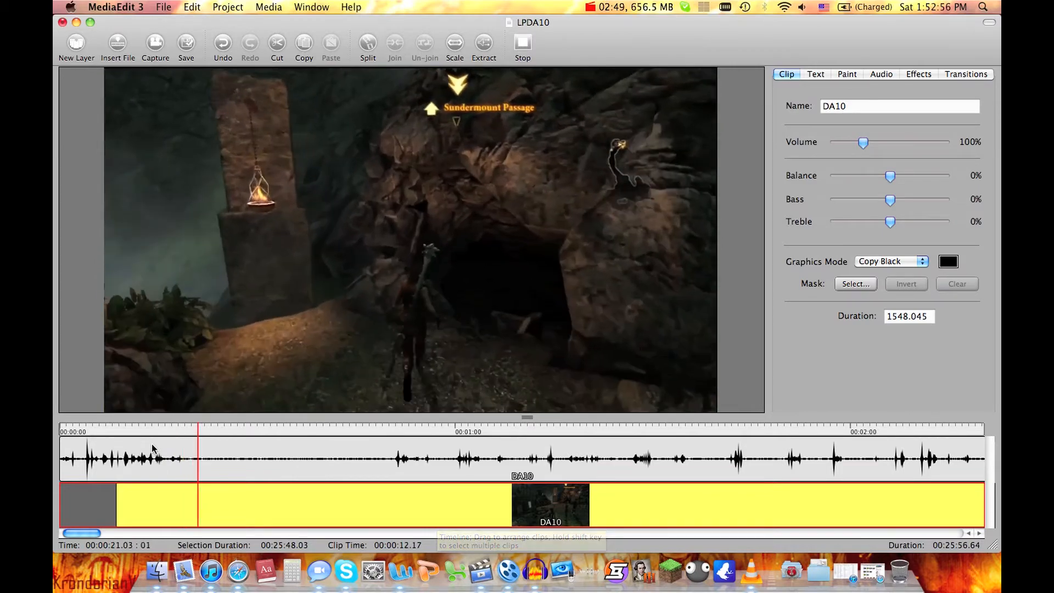
pyautogui.press('space')
pyautogui.moveTo(161, 499); pyautogui.dragTo(118, 499)
pyautogui.press('space')
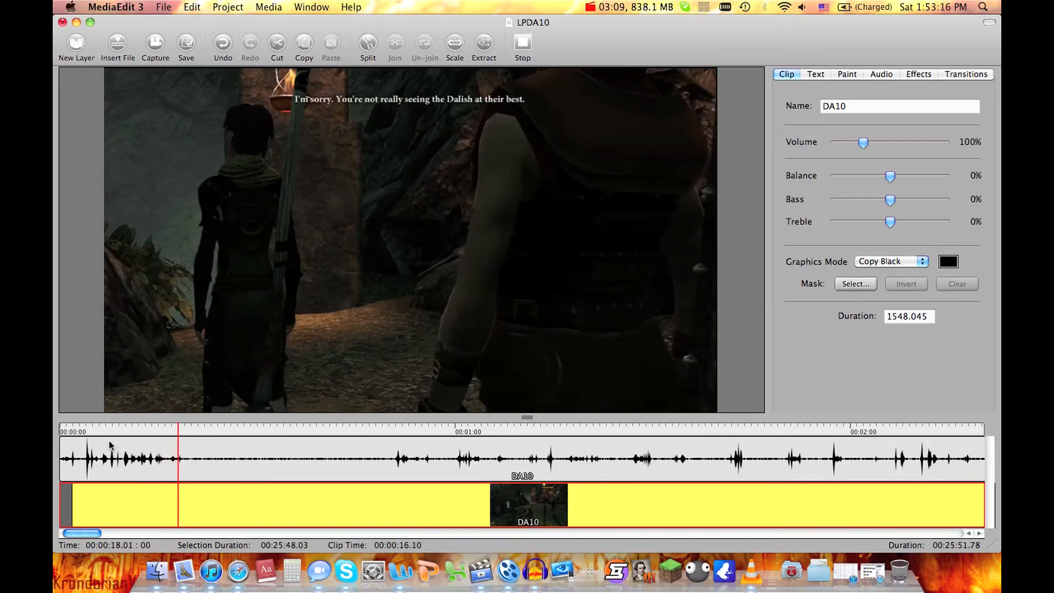
pyautogui.press('space')
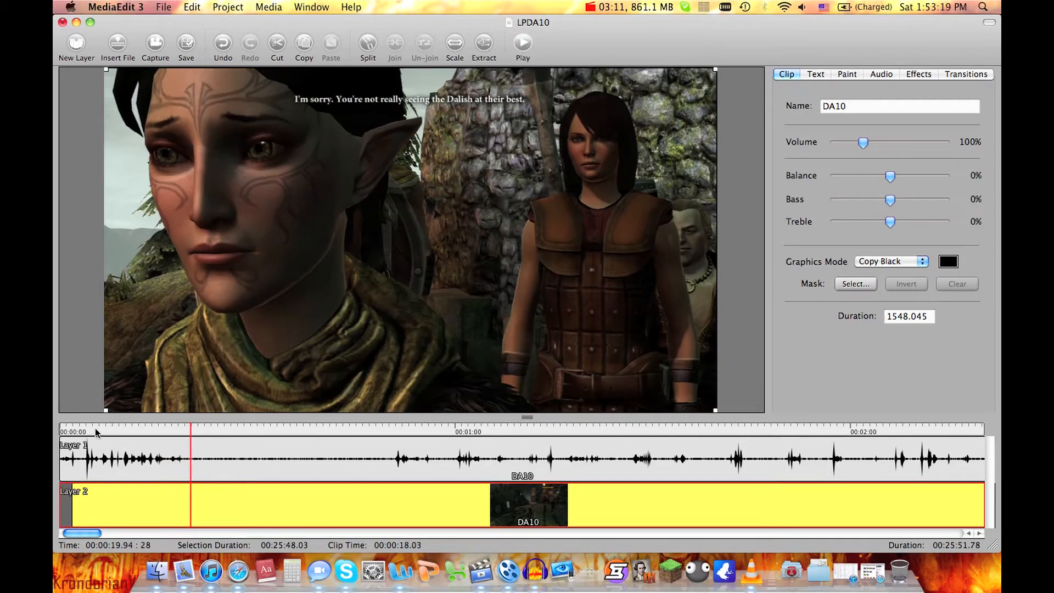
# - Split the Layer 2 video clip at about 3.7 seconds
pyautogui.click(82, 429)
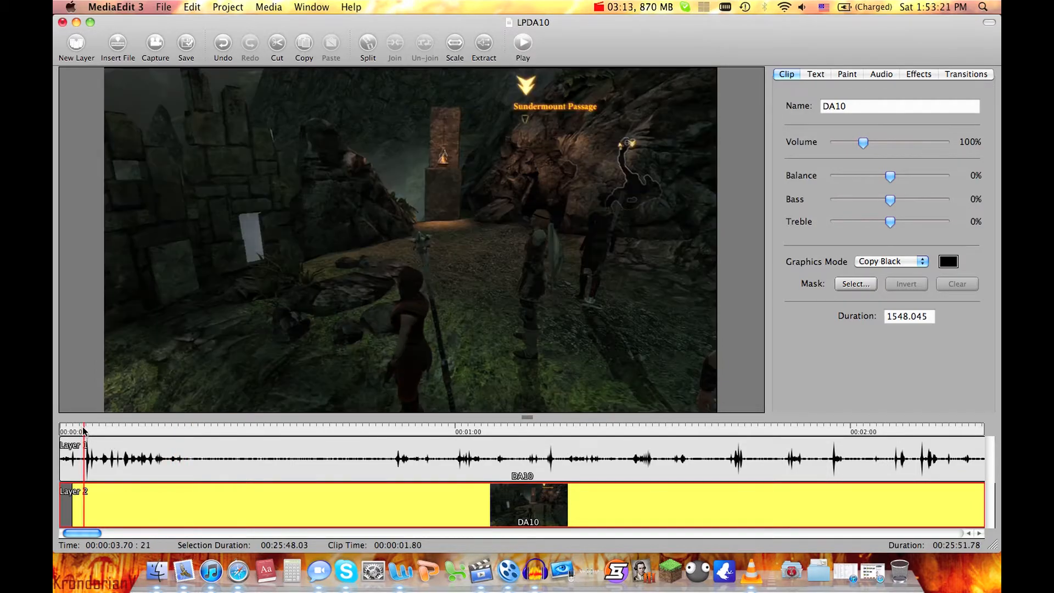
pyautogui.rightClick(72, 455)
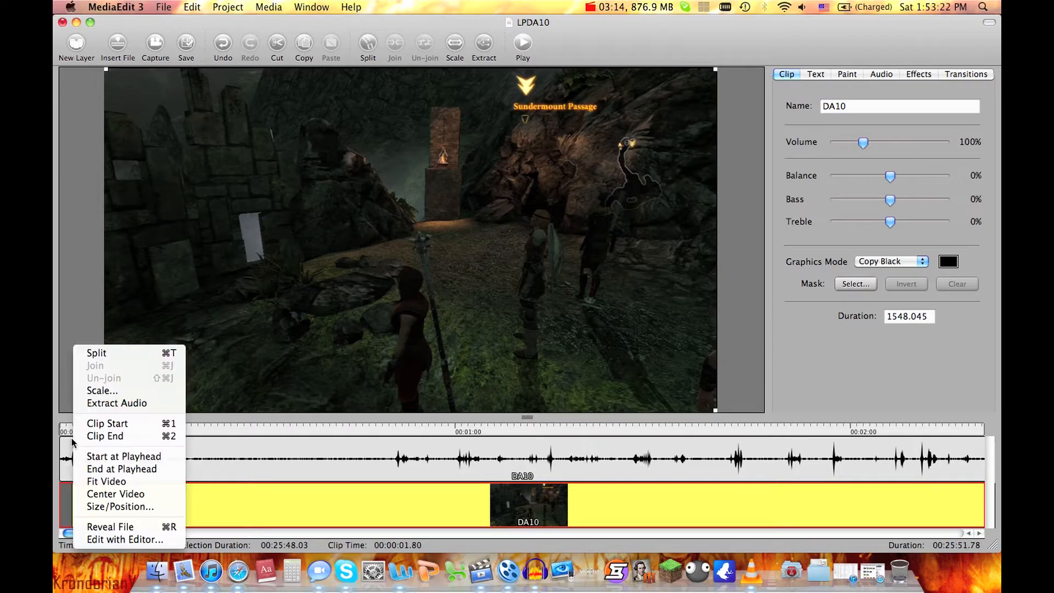
pyautogui.click(103, 354)
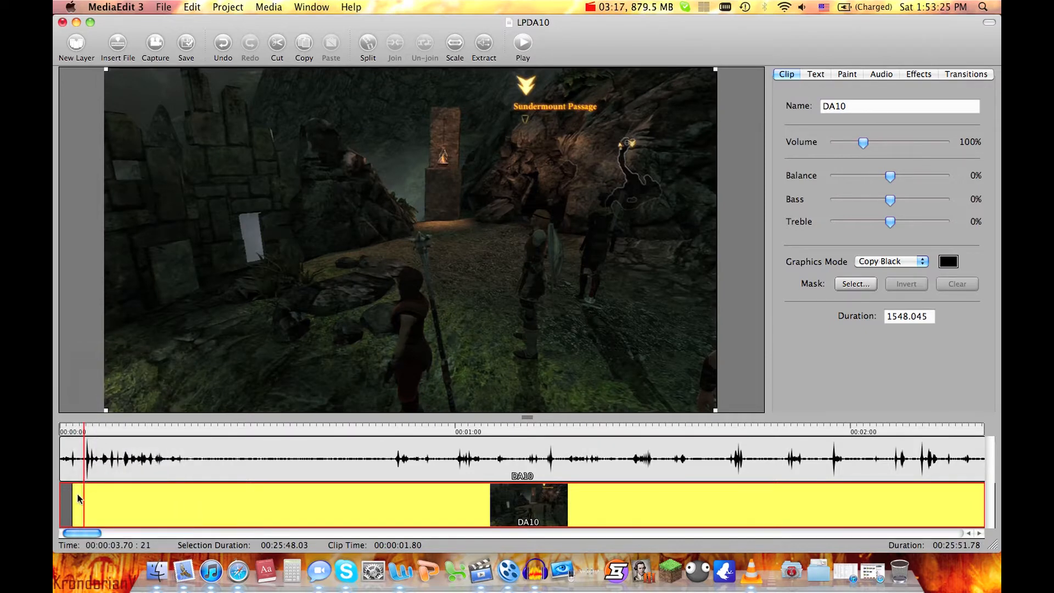
pyautogui.click(110, 503)
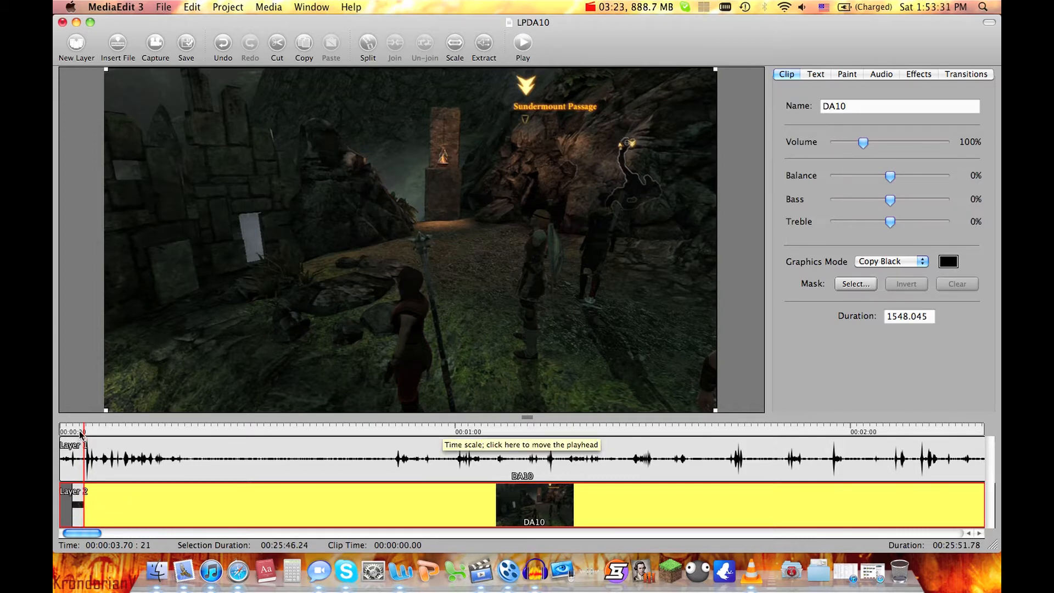
# - Split the Layer 1 audio clip at the playhead, at about 3.7 seconds
pyautogui.click(81, 456)
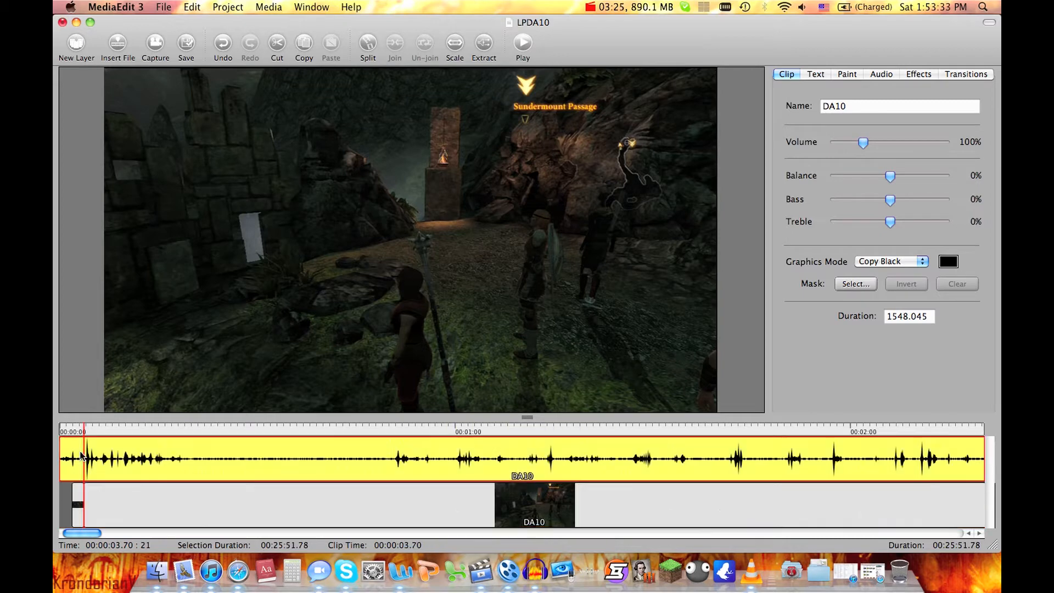
pyautogui.rightClick(82, 456)
pyautogui.click(107, 352)
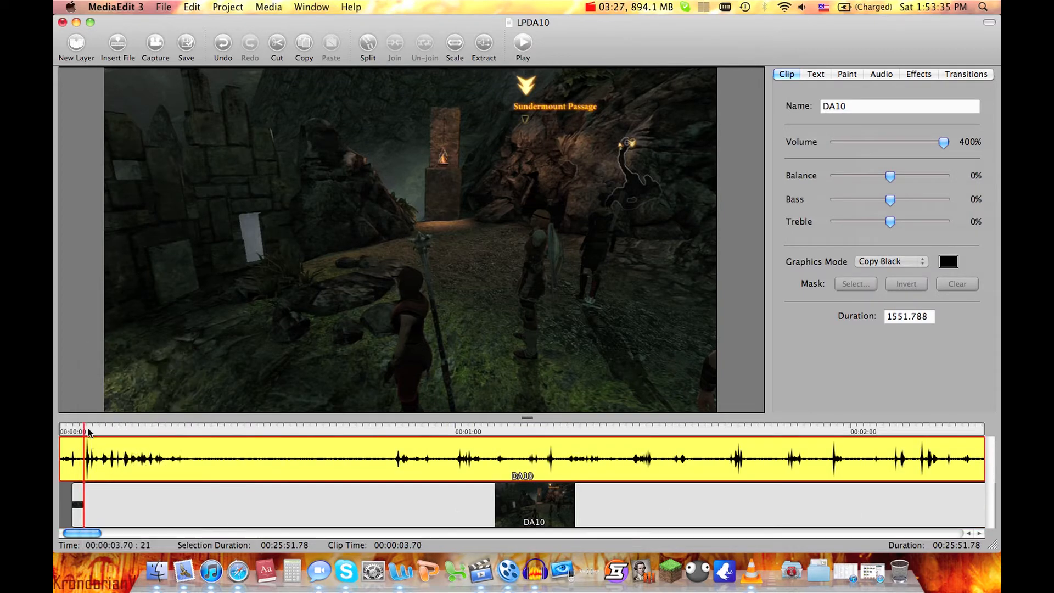
# - Delete the short leading pieces of the Layer 1 audio and Layer 2 video before the cut at about 3.7 seconds
pyautogui.click(76, 450)
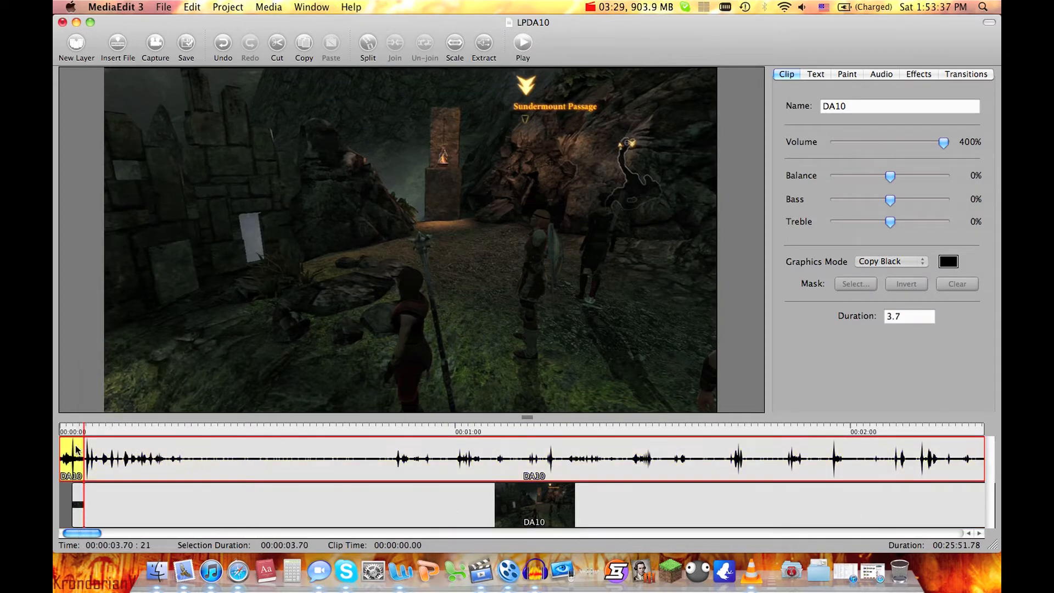
pyautogui.press('Delete')
pyautogui.click(79, 505)
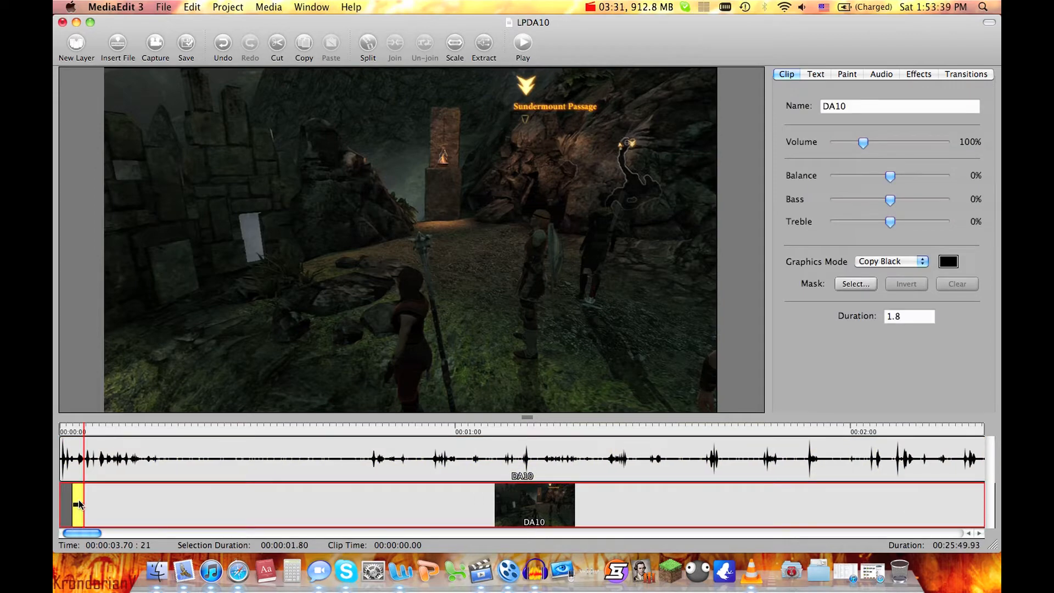
pyautogui.press('Delete')
# - Place the remaining Layer 2 video clip at the very start of the timeline and play the opening to check the sync
pyautogui.click(83, 505)
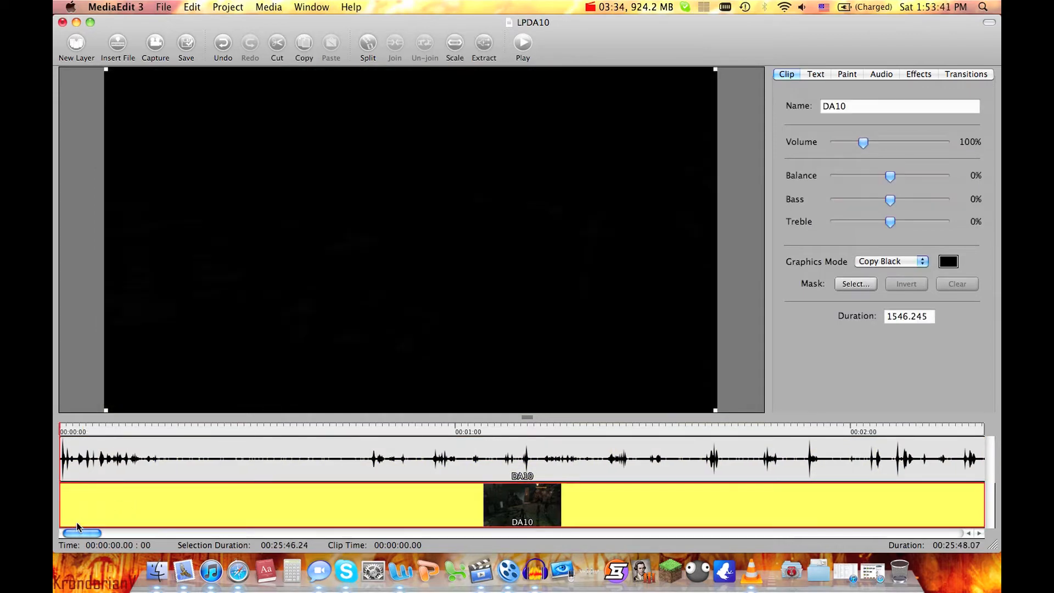
pyautogui.press('space')
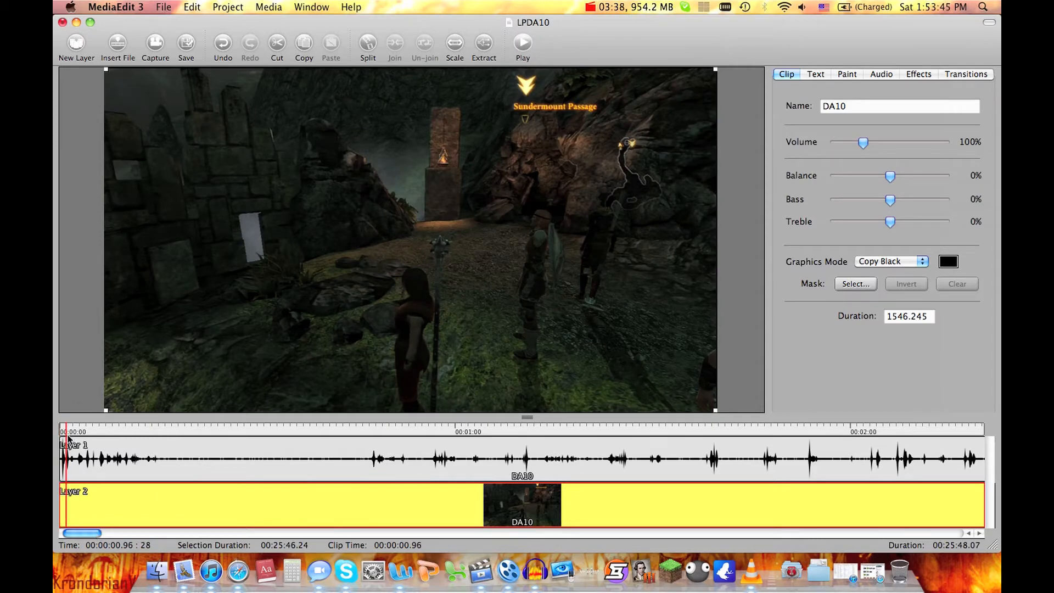
pyautogui.moveTo(67, 429); pyautogui.dragTo(59, 429)
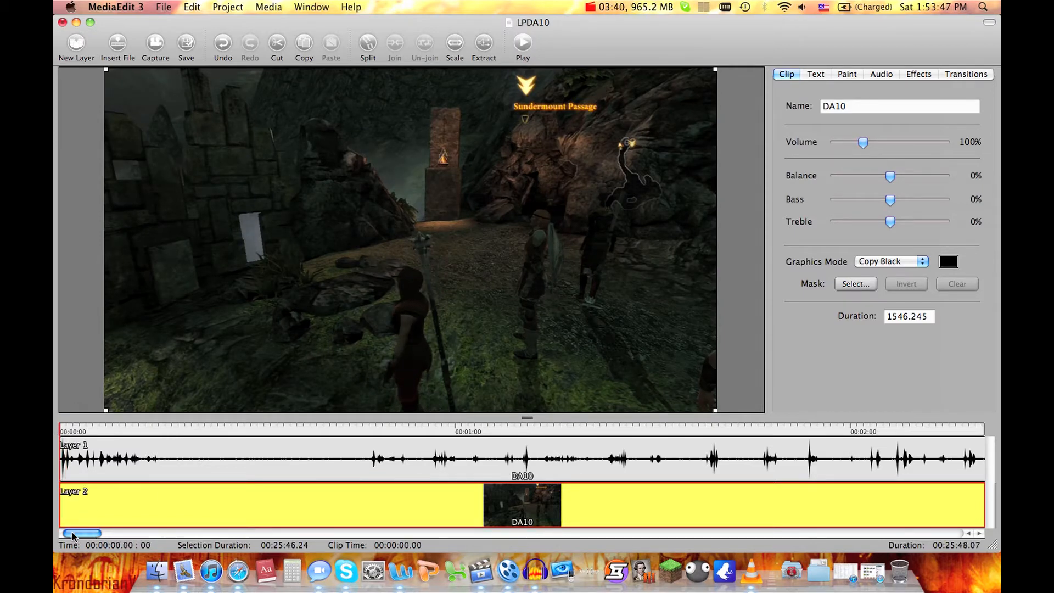
# - Play the end of the project from about 25:42.50 to find where the ending should be trimmed
pyautogui.moveTo(88, 528); pyautogui.dragTo(576, 513)
pyautogui.hscroll(10, 655, 507)
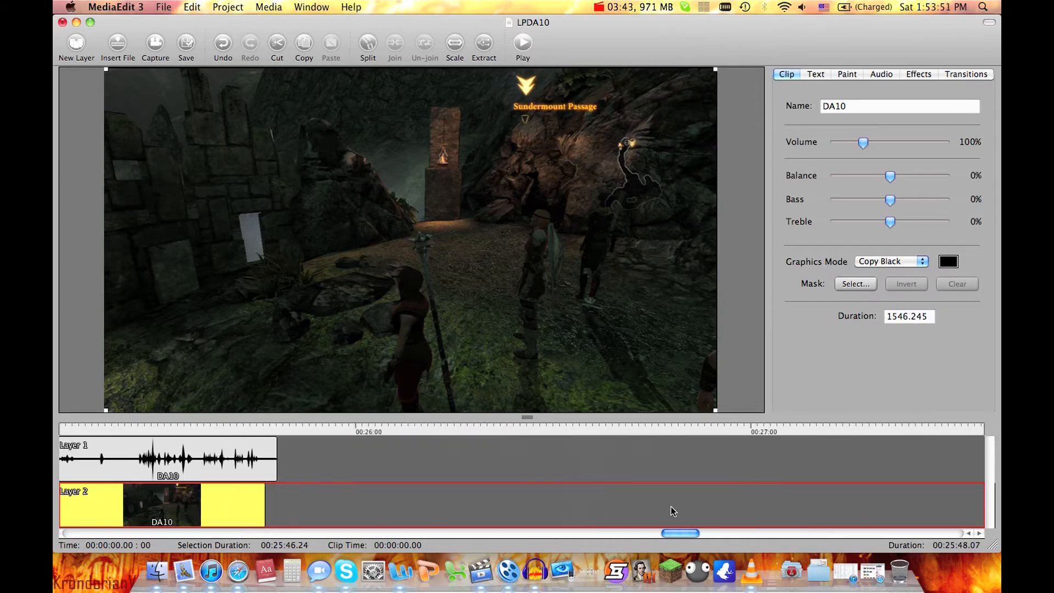
pyautogui.hscroll(-3, 671, 507)
pyautogui.click(360, 423)
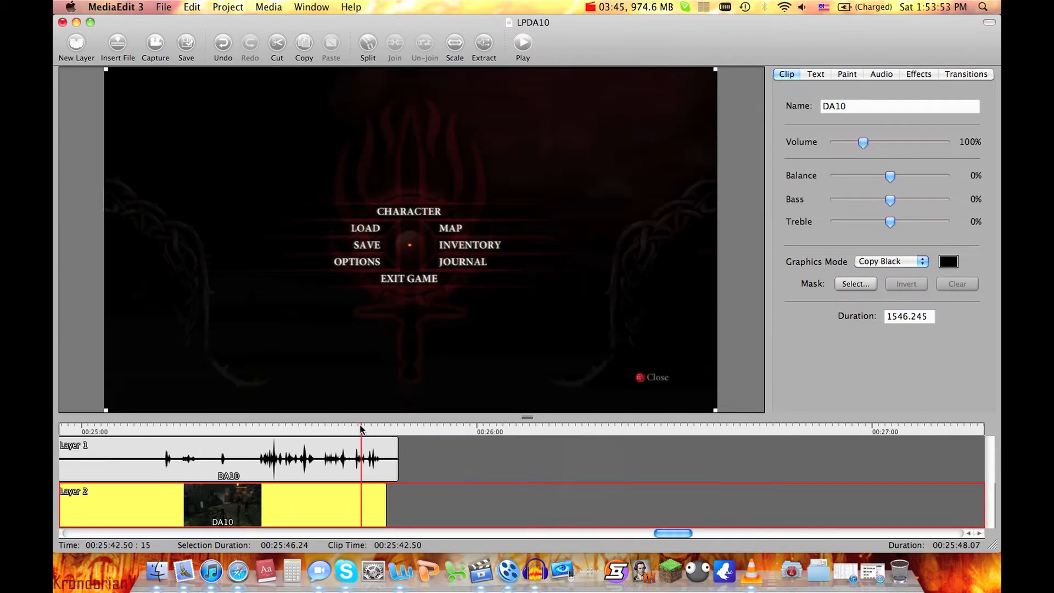
pyautogui.press('space')
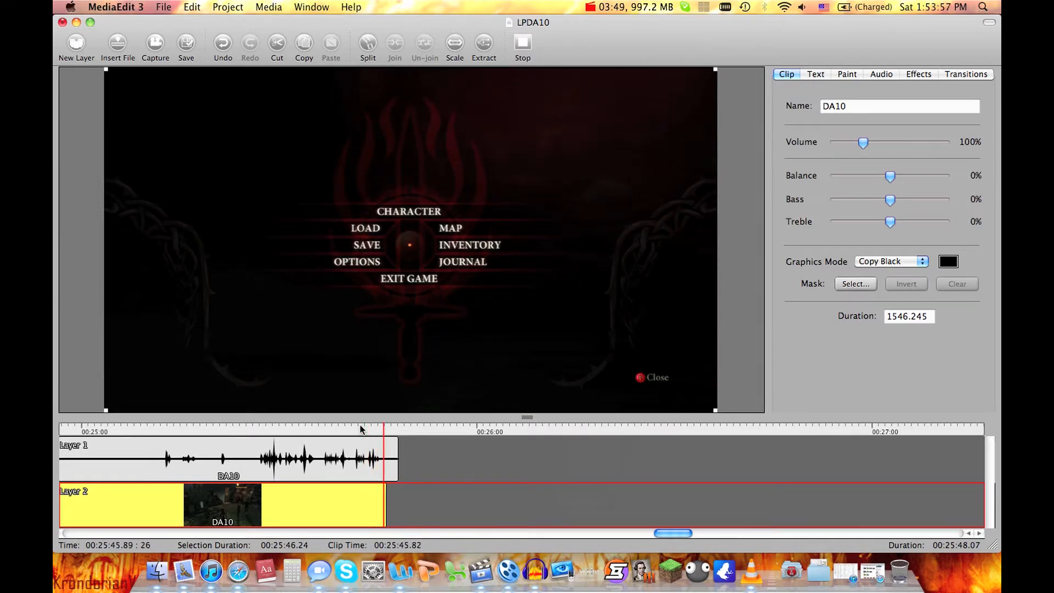
pyautogui.press('space')
# - Split the Layer 2 video clip at 25:45.50 and delete the leftover tail
pyautogui.click(381, 428)
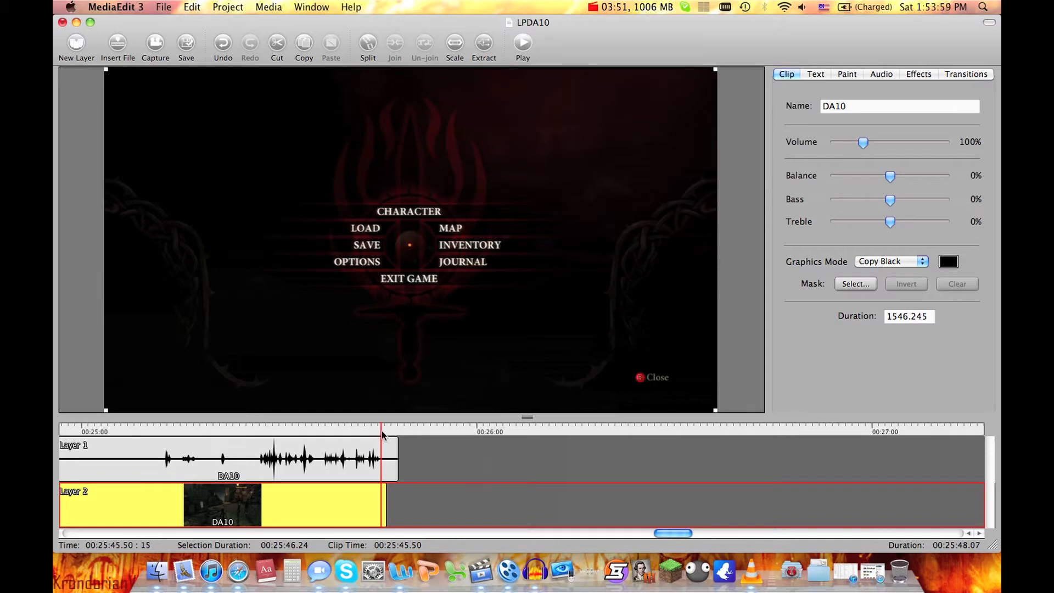
pyautogui.rightClick(381, 431)
pyautogui.click(424, 355)
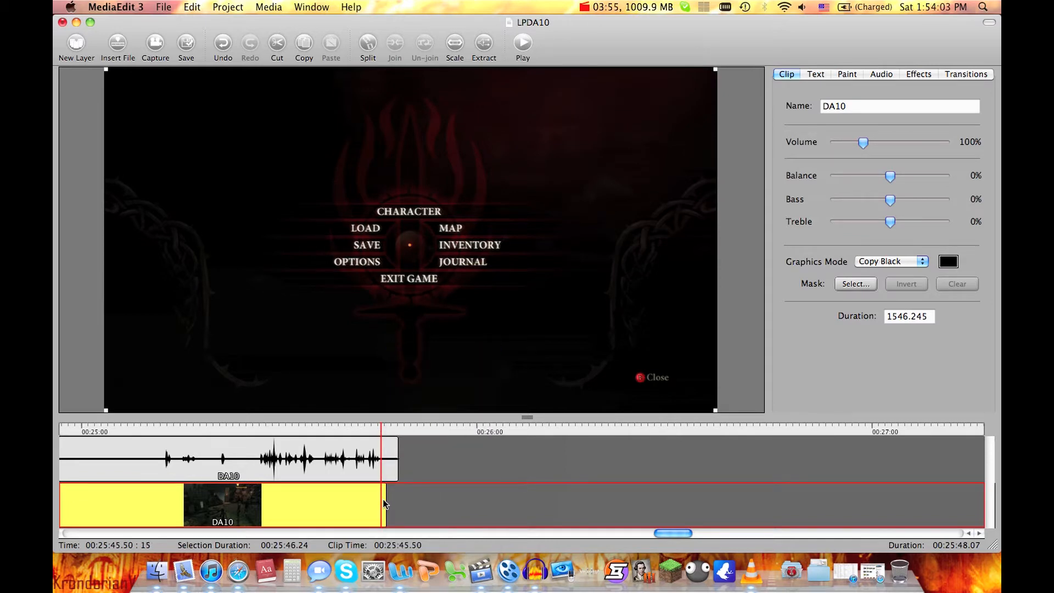
pyautogui.click(384, 498)
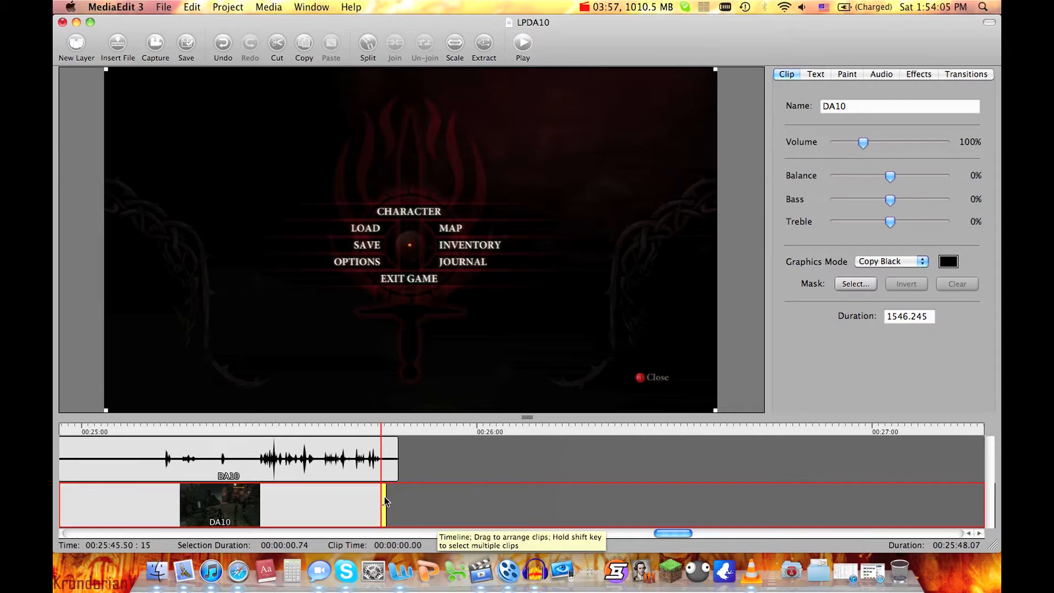
pyautogui.press('Delete')
# - Split the Layer 1 audio clip at 25:45.50 and delete its tail so it ends with the video
pyautogui.click(384, 452)
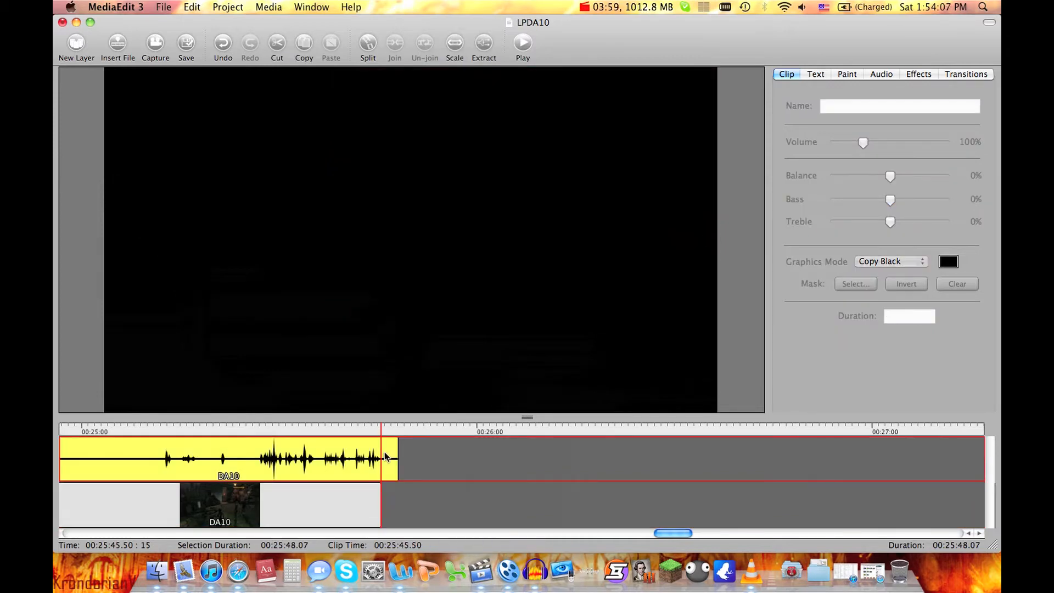
pyautogui.rightClick(385, 453)
pyautogui.click(421, 356)
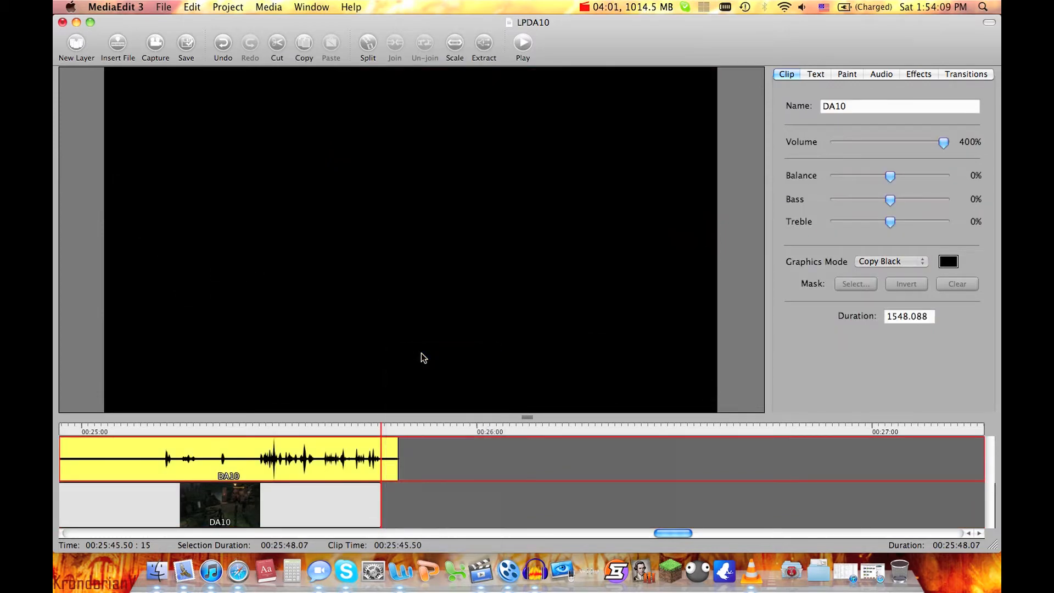
pyautogui.press('XF86AudioLowerVolume')
pyautogui.press('XF86AudioLowerVolume')
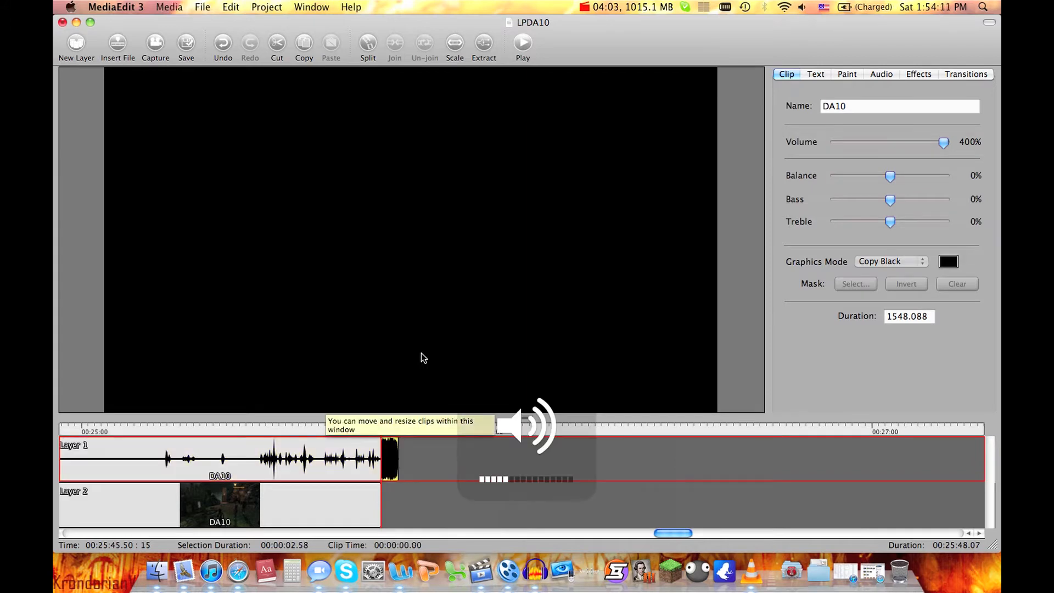
pyautogui.press('Delete')
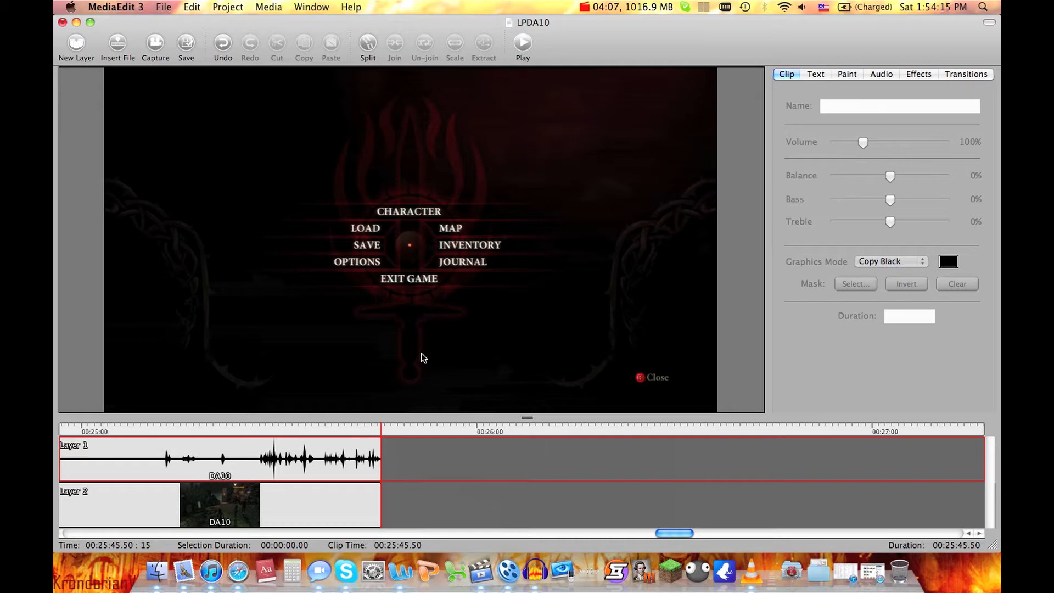
# - Save the project and look over the available export options
pyautogui.click(160, 4)
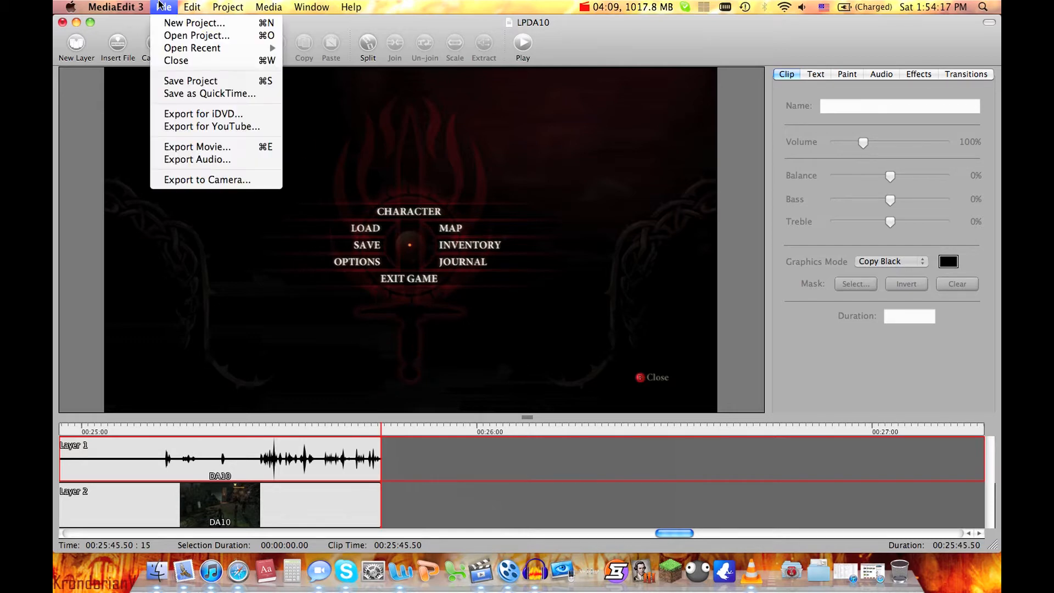
pyautogui.click(170, 80)
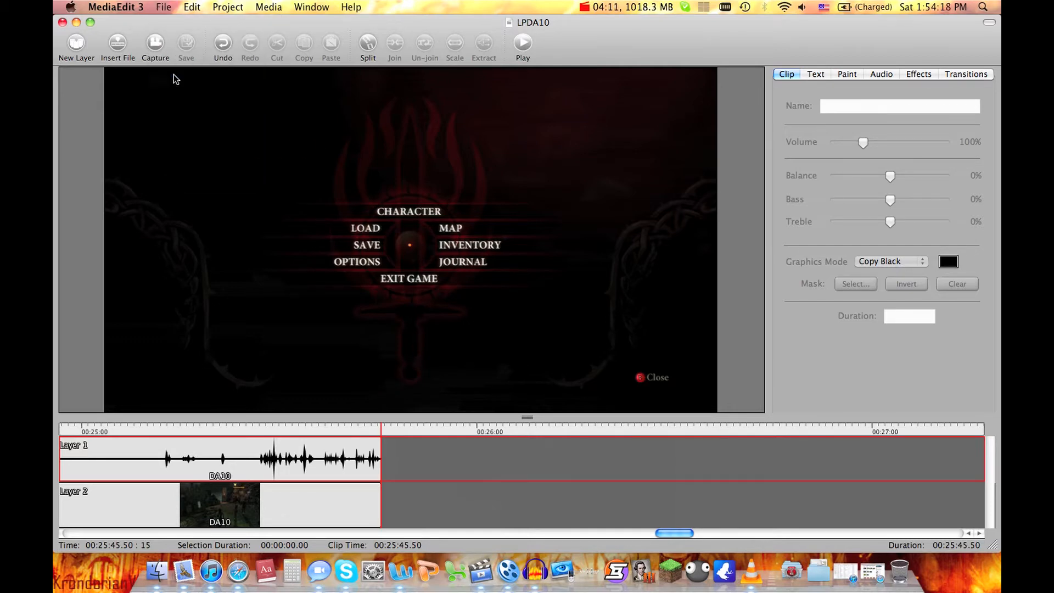
pyautogui.click(166, 6)
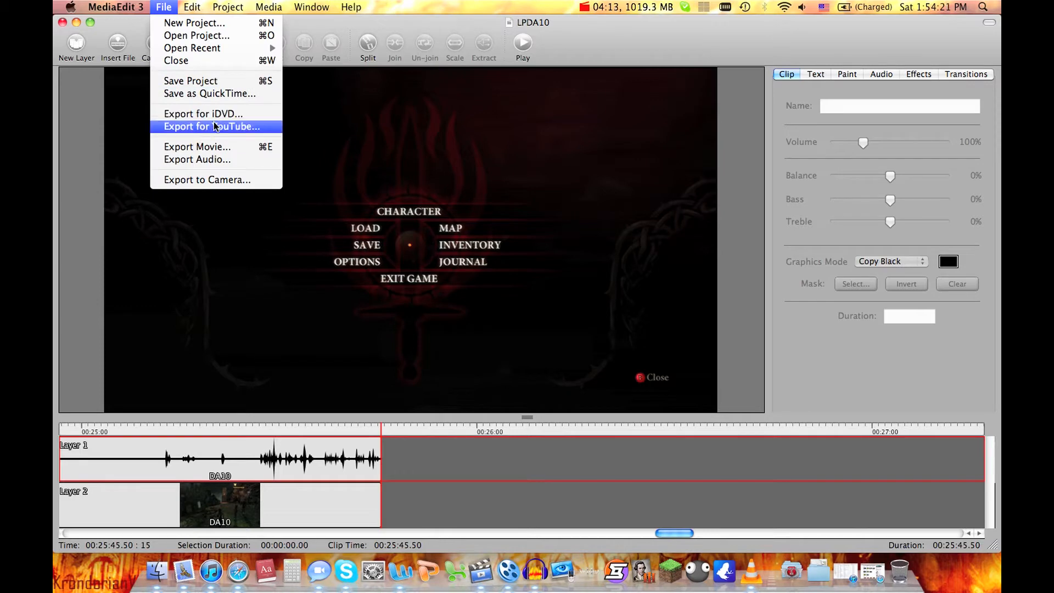
pyautogui.click(492, 454)
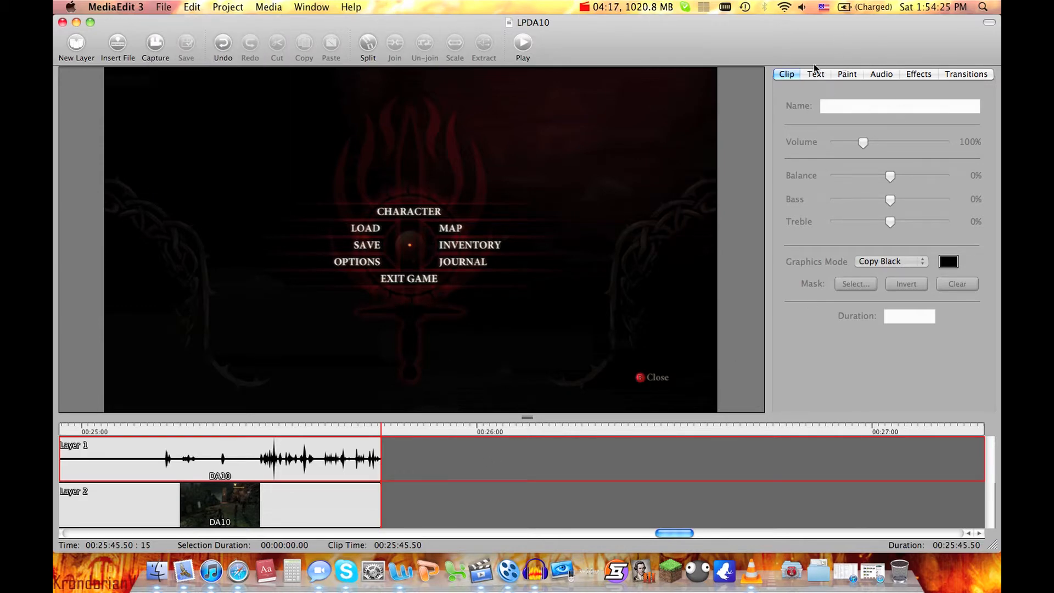
# - Review the Graphics Mode options for the Layer 2 video clip, keeping Copy Black
pyautogui.click(378, 460)
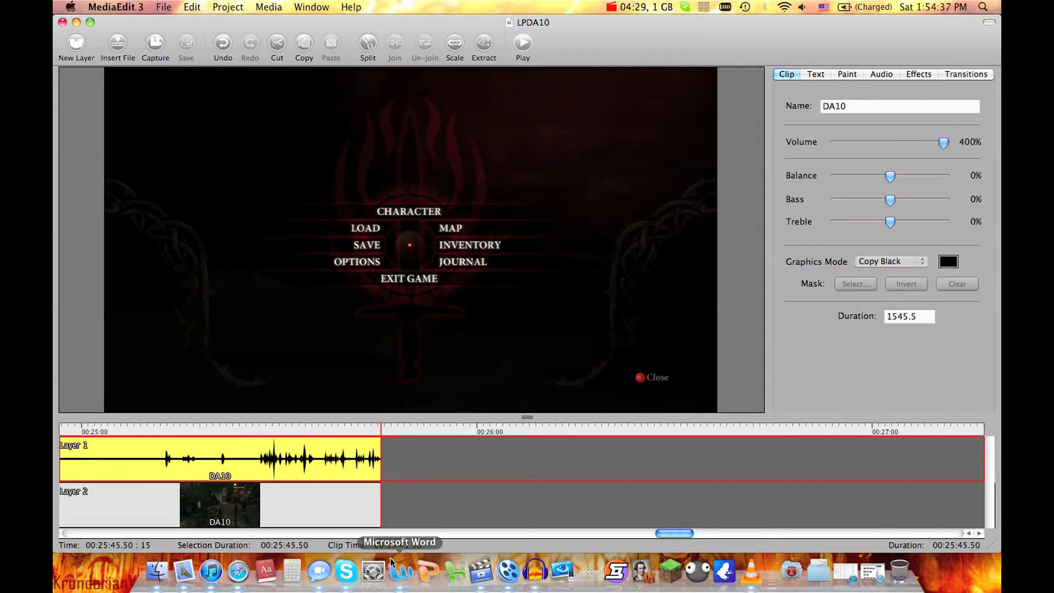
pyautogui.click(357, 510)
pyautogui.click(893, 262)
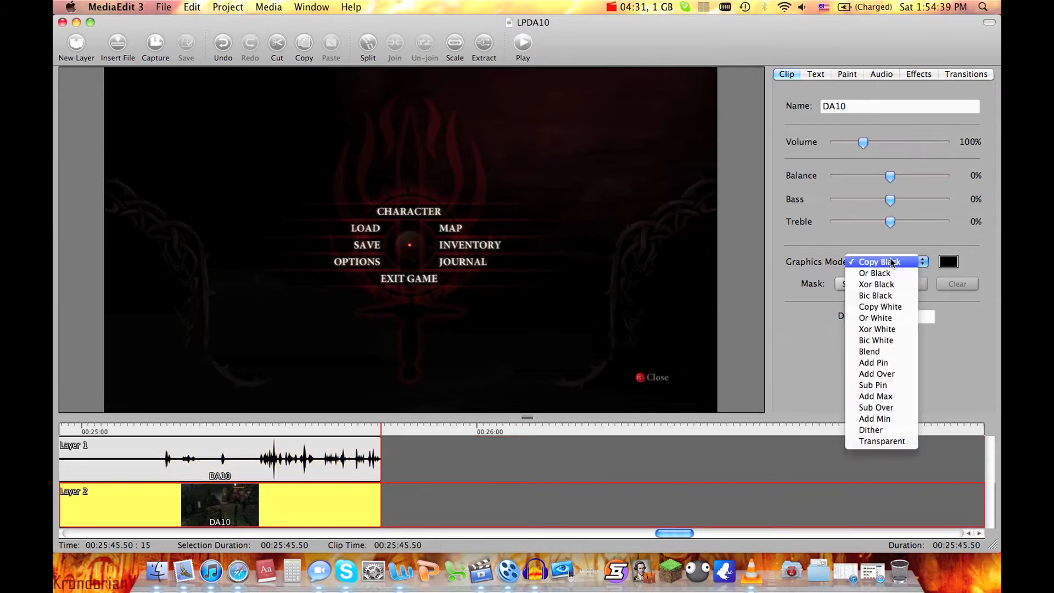
pyautogui.click(884, 265)
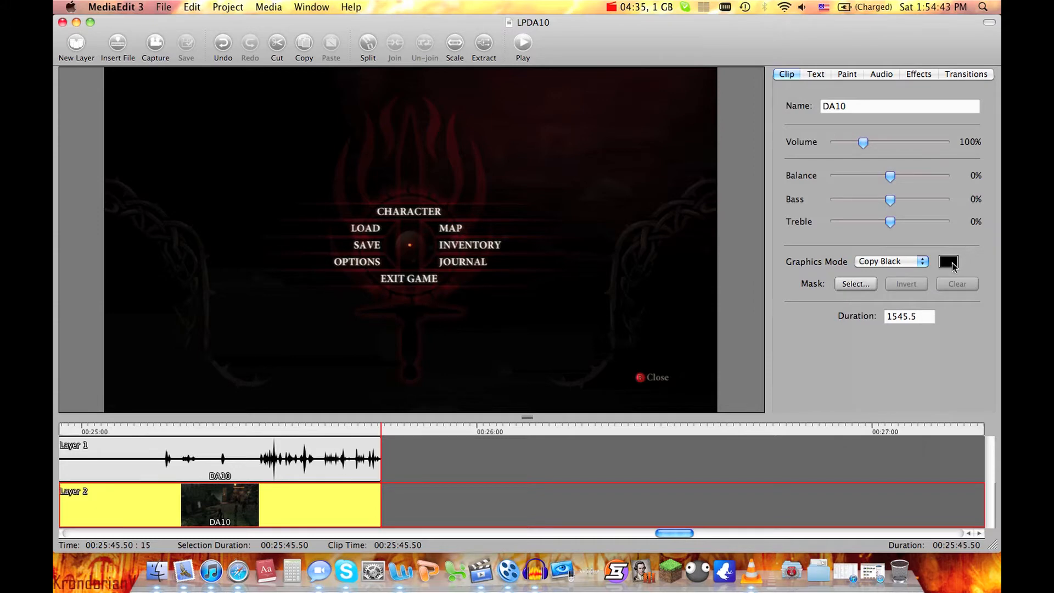
pyautogui.click(892, 261)
pyautogui.click(884, 262)
# - Insert a 5-second text clip reading "jkdhadskj" without scrolling at the end of Layer 2
pyautogui.click(821, 75)
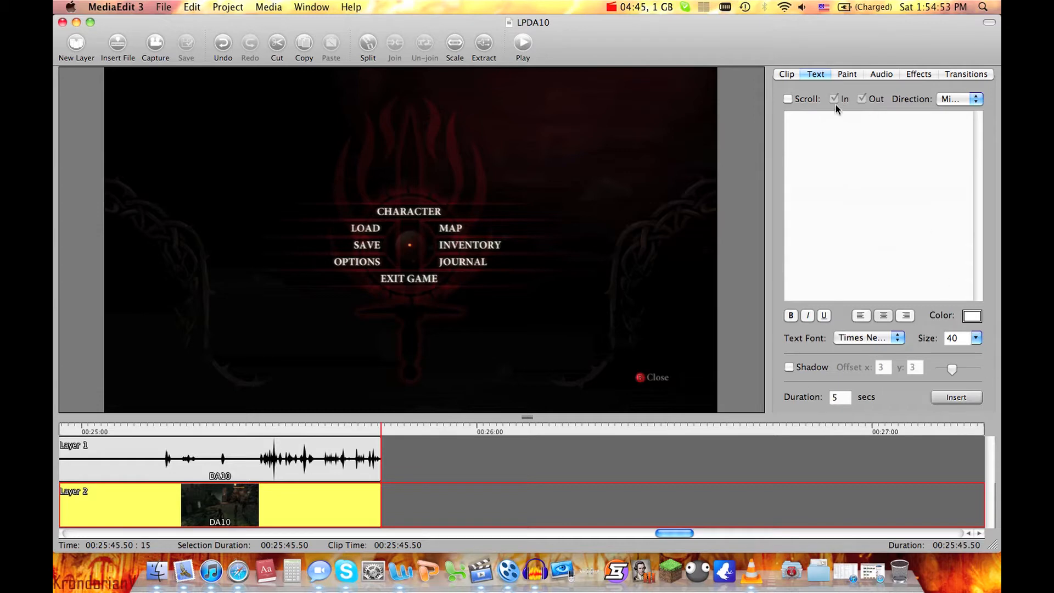
pyautogui.click(788, 99)
pyautogui.click(788, 98)
pyautogui.click(810, 121)
pyautogui.write('jkdhadskj')
pyautogui.click(950, 396)
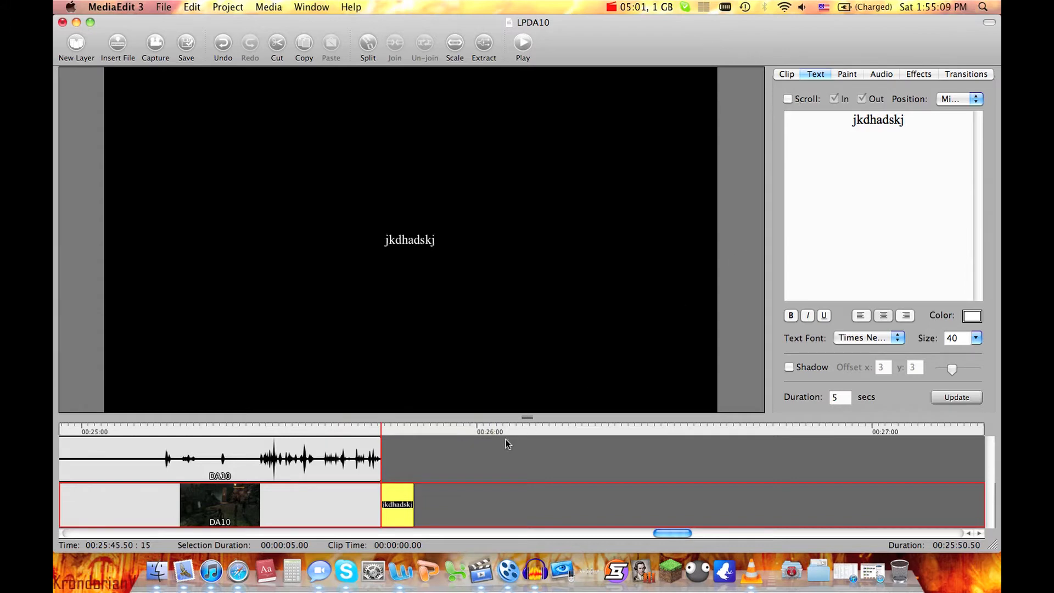
# - Delete the sample text clip from Layer 2 and clear its wording from the text editor
pyautogui.press('Delete')
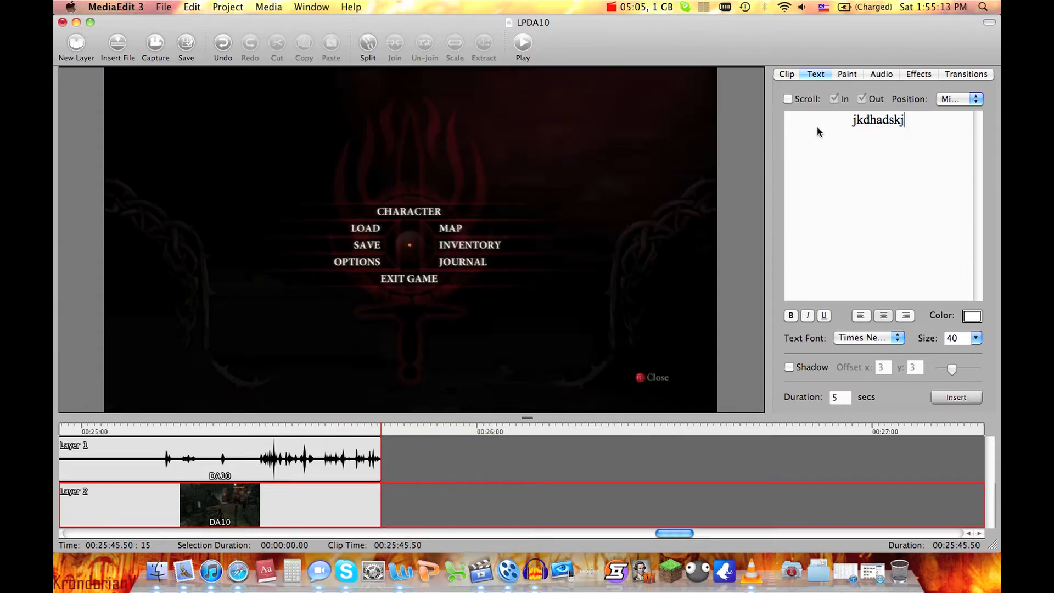
pyautogui.press('BackSpace')
pyautogui.press('BackSpace')
pyautogui.press('BackSpace')
pyautogui.press('BackSpace')
pyautogui.press('BackSpace')
pyautogui.press('BackSpace')
pyautogui.press('BackSpace')
pyautogui.press('BackSpace')
pyautogui.press('BackSpace')
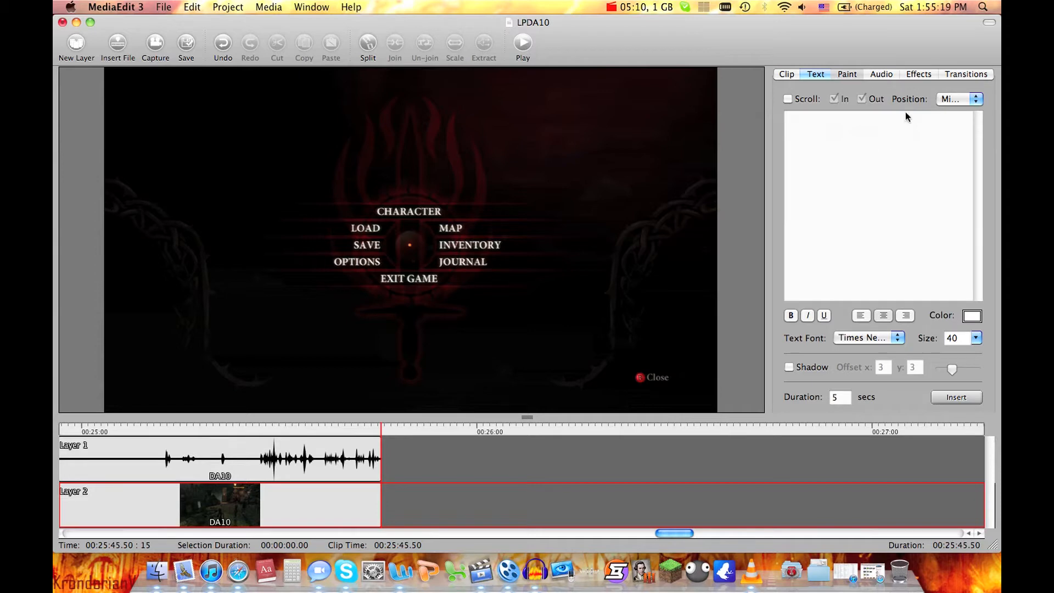
# - Try painting a black line on the video frame with the Line tool, and undo the paint
pyautogui.click(854, 74)
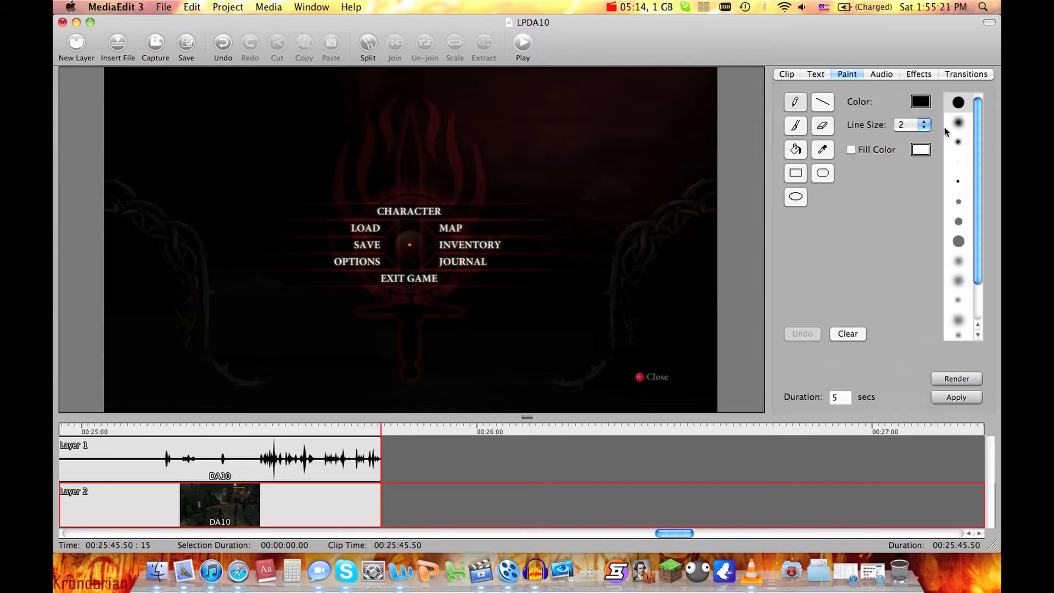
pyautogui.moveTo(977, 134)
pyautogui.mouseDown()
pyautogui.moveTo(977, 186)
pyautogui.moveTo(972, 111)
pyautogui.mouseUp()
pyautogui.click(827, 103)
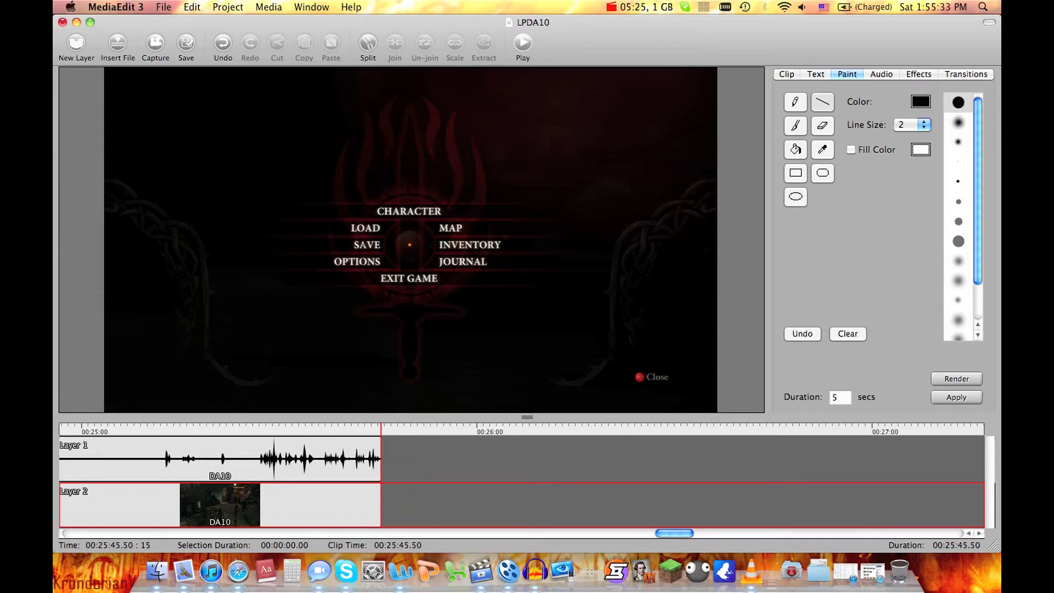
pyautogui.click(191, 7)
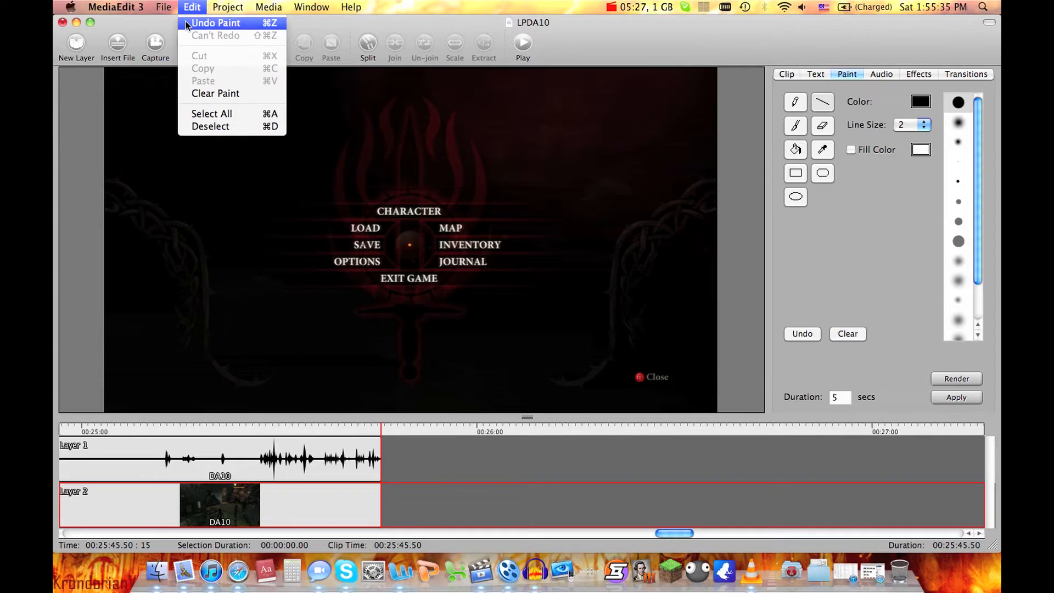
pyautogui.click(186, 23)
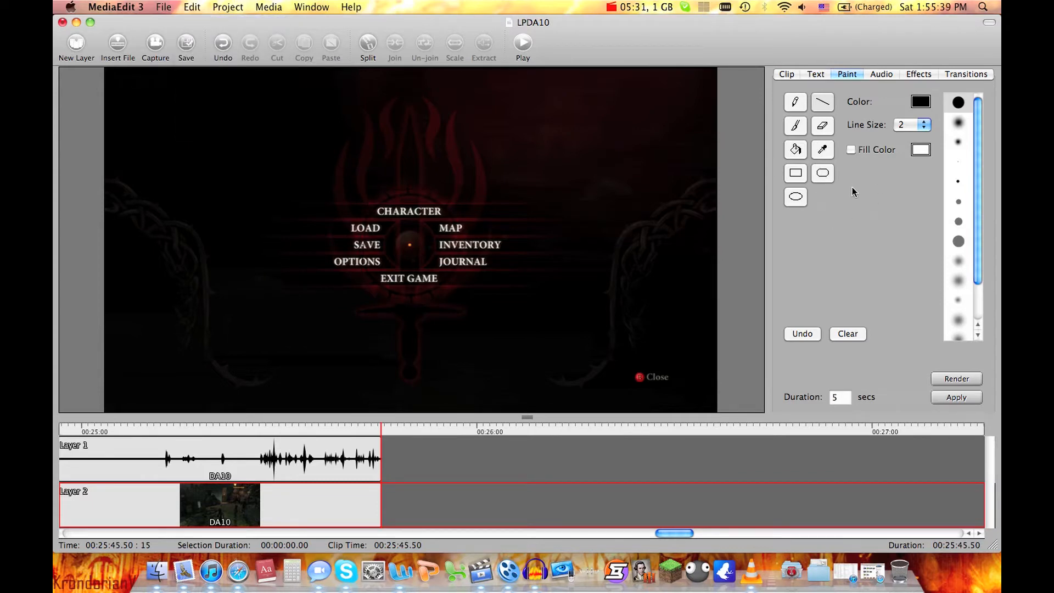
# - Set the paint color to bright red and the line size to 6, and draw a diagonal line across the game menu
pyautogui.click(921, 101)
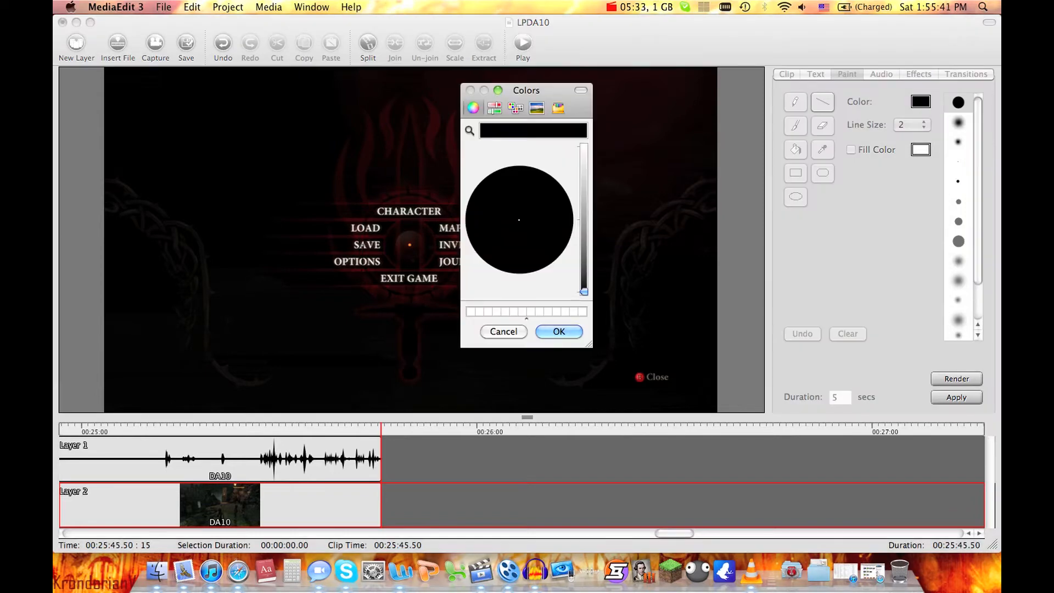
pyautogui.moveTo(583, 292); pyautogui.dragTo(584, 175)
pyautogui.click(568, 213)
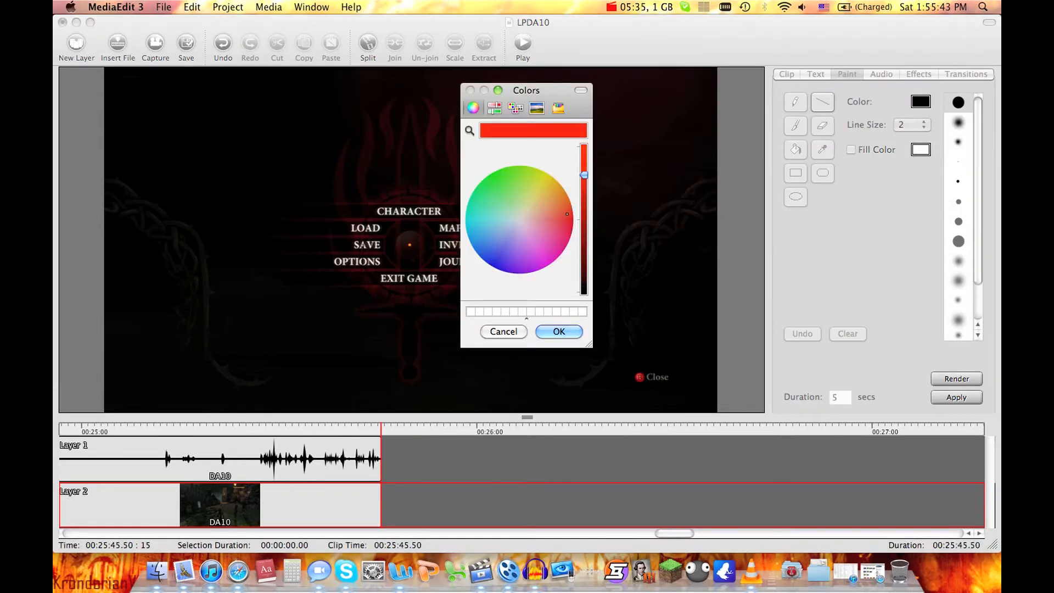
pyautogui.click(559, 331)
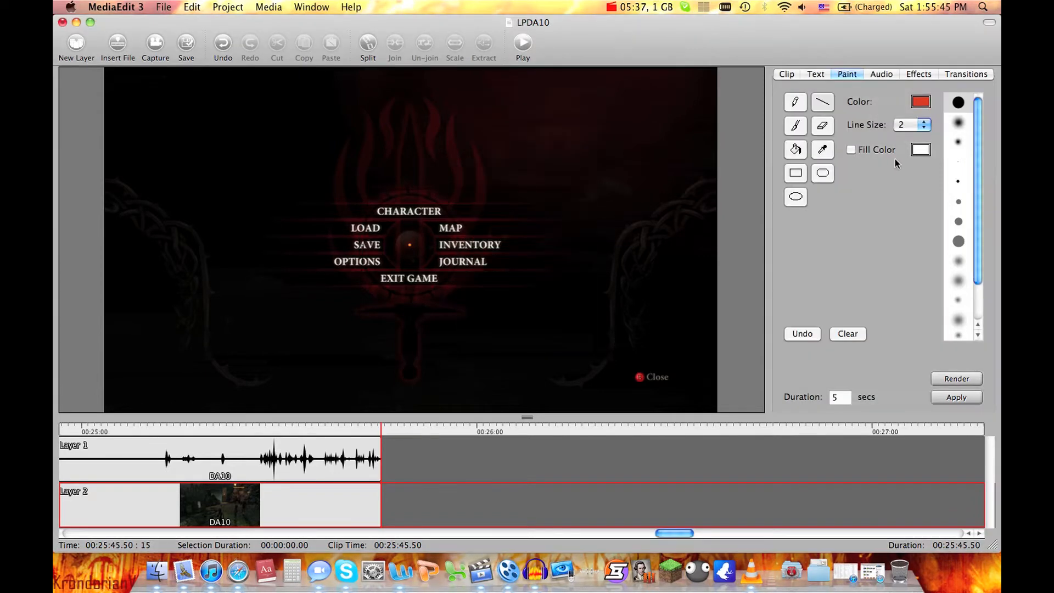
pyautogui.click(912, 126)
pyautogui.click(905, 161)
pyautogui.moveTo(368, 288); pyautogui.dragTo(465, 170)
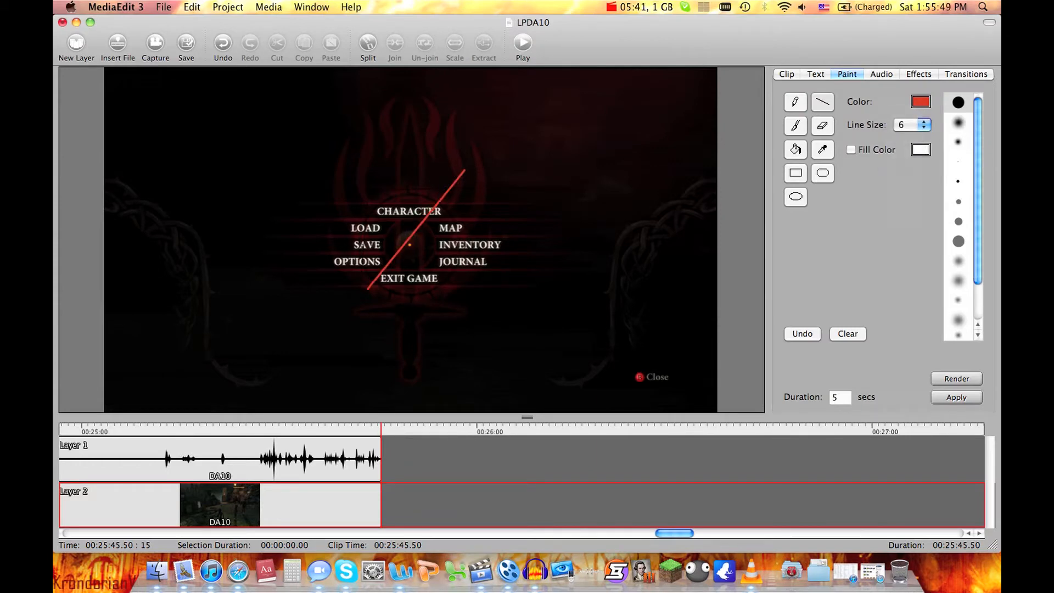
# - Undo the red diagonal line painted across the game menu
pyautogui.click(187, 6)
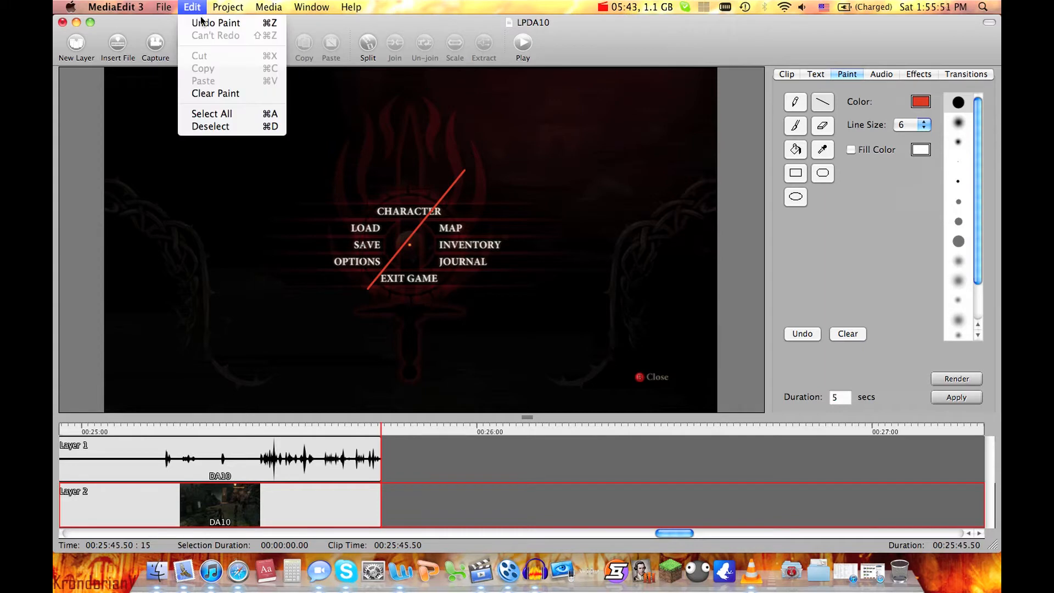
pyautogui.click(209, 20)
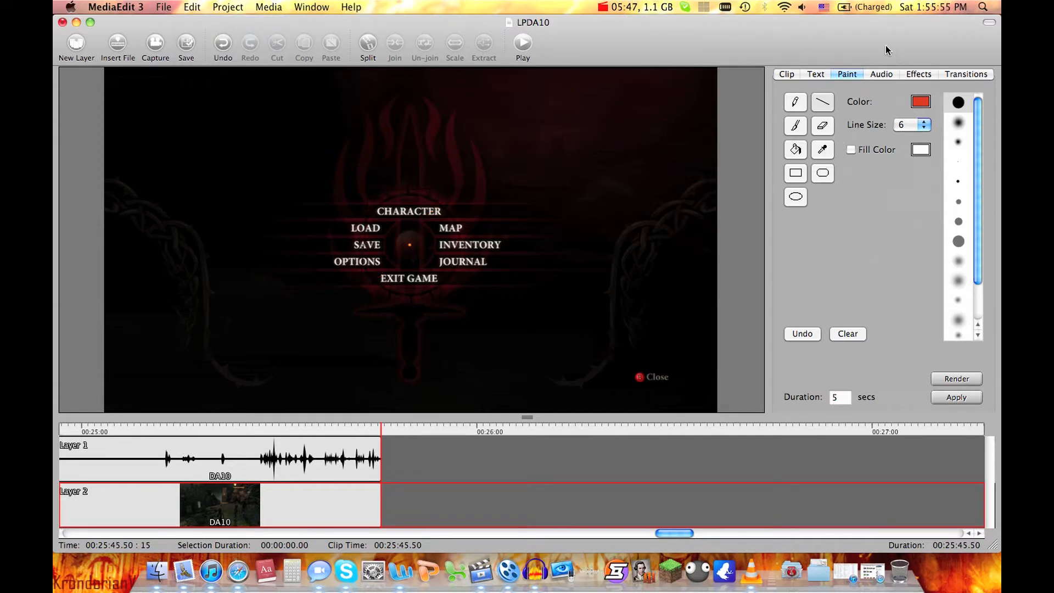
# - Audition the built-in instrument sounds FLUTE1.WAV, FLUTE4.WAV and SAXY1.WAV from the audio library
pyautogui.click(878, 74)
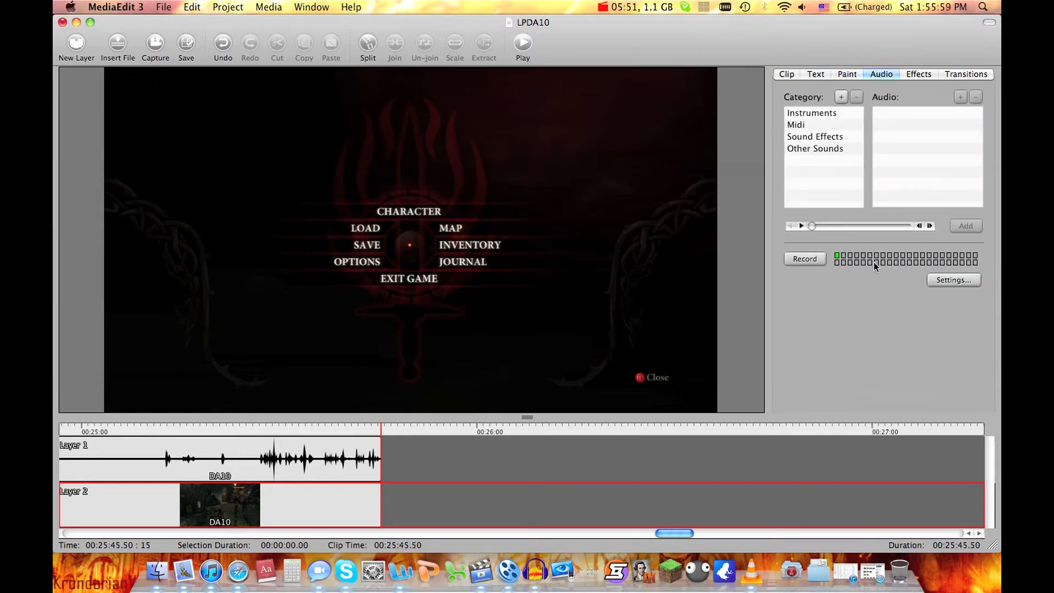
pyautogui.click(847, 110)
pyautogui.click(902, 115)
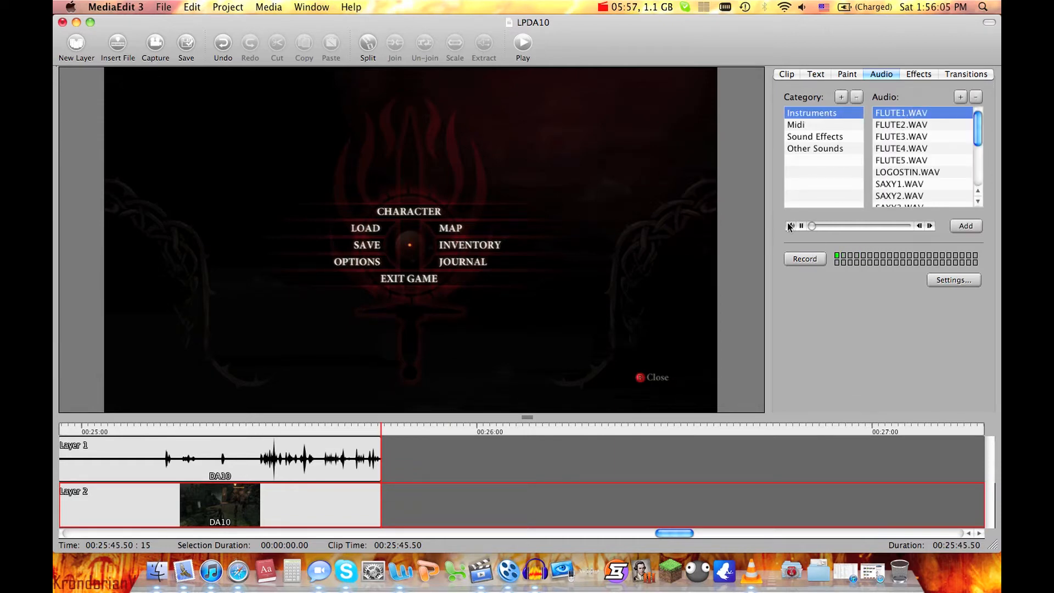
pyautogui.click(899, 148)
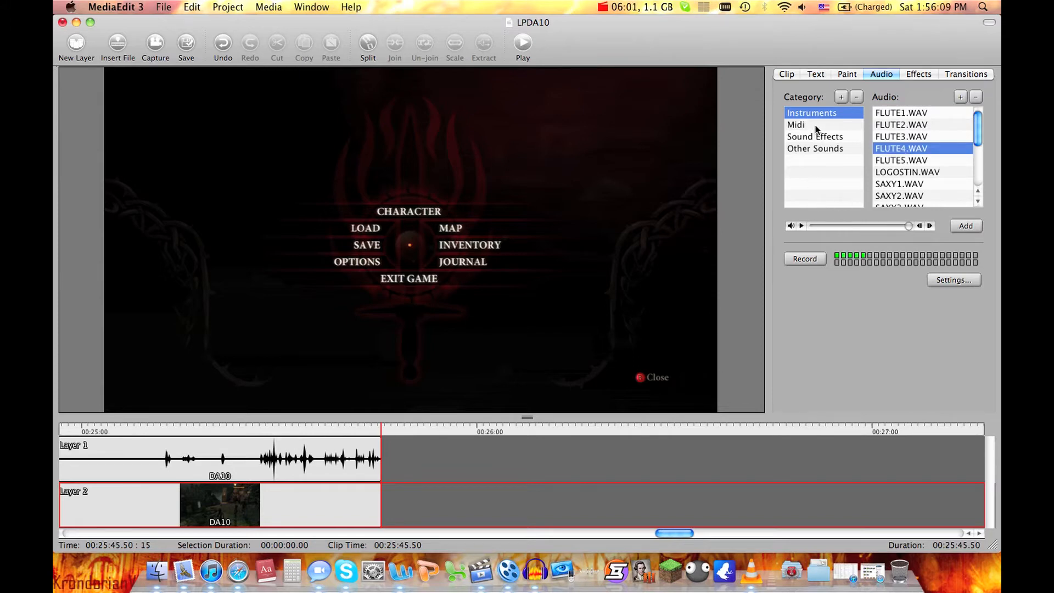
pyautogui.click(889, 184)
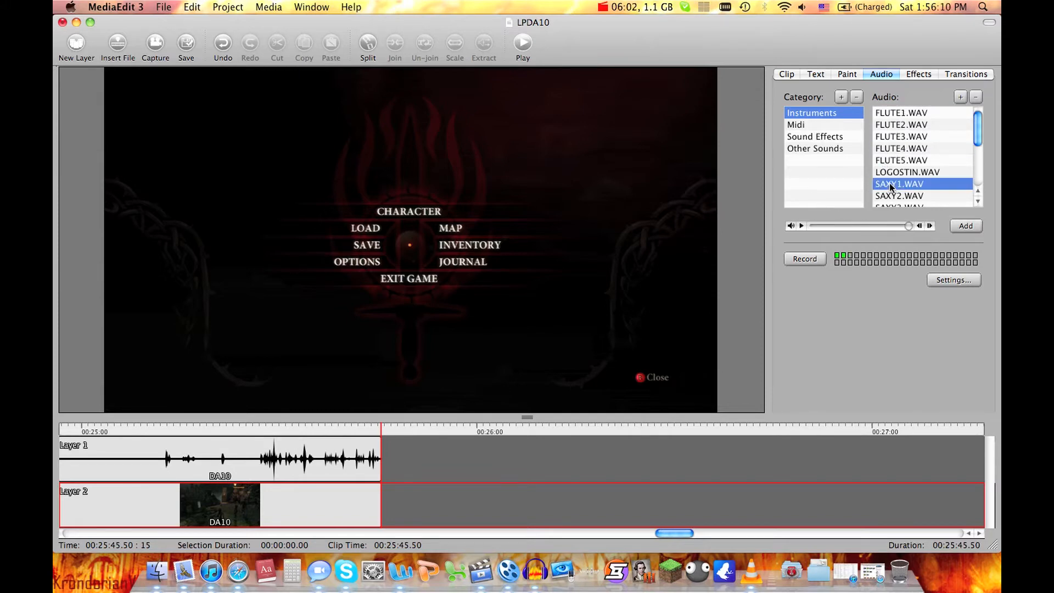
# - Preview B_DAY.MID from the Midi sounds and pause its playback
pyautogui.click(800, 128)
pyautogui.click(895, 138)
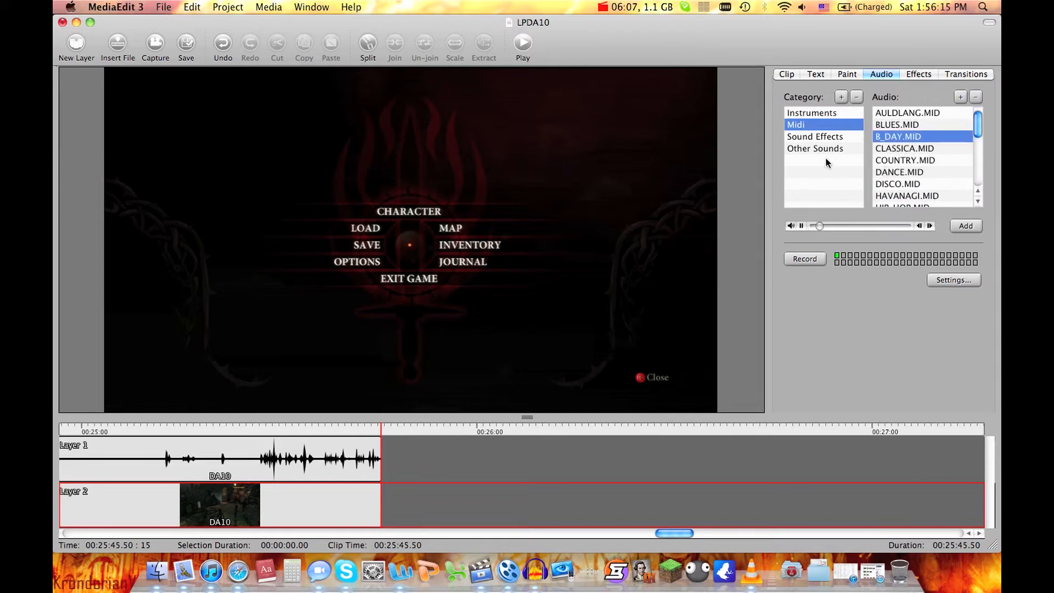
pyautogui.click(802, 226)
# - Audition several clips from the Sound Effects category, including BOMB.WAV and BOING.WAV
pyautogui.click(832, 137)
pyautogui.click(913, 136)
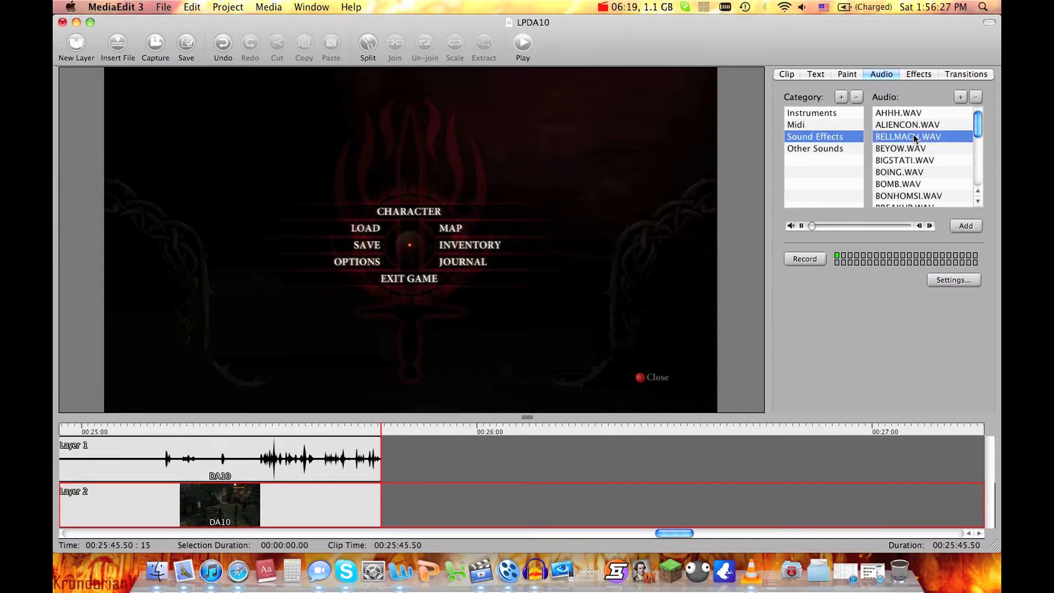
pyautogui.scroll(-3, 915, 145)
pyautogui.scroll(2, 916, 148)
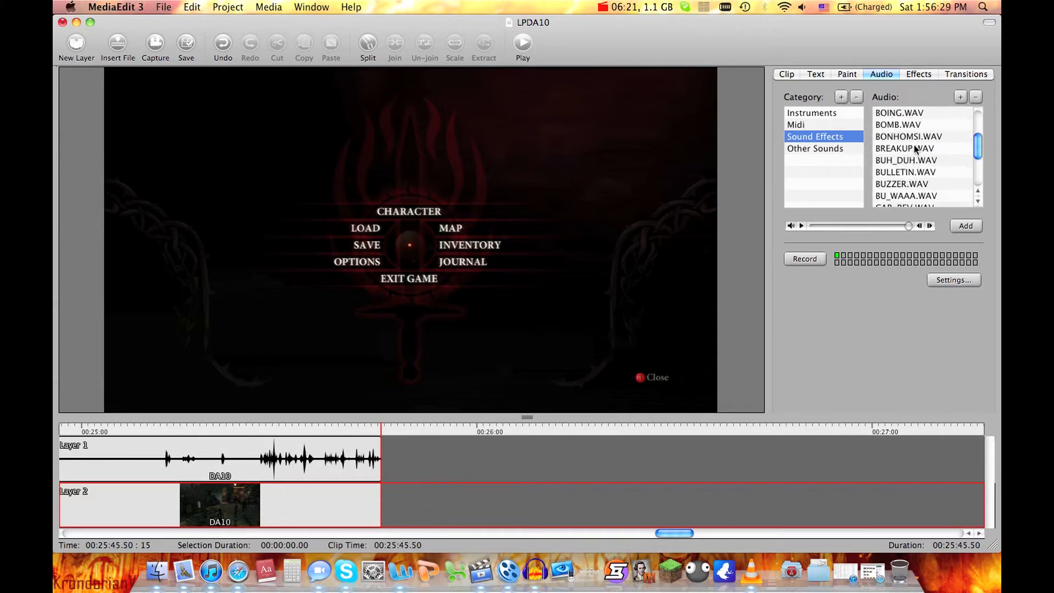
pyautogui.click(908, 137)
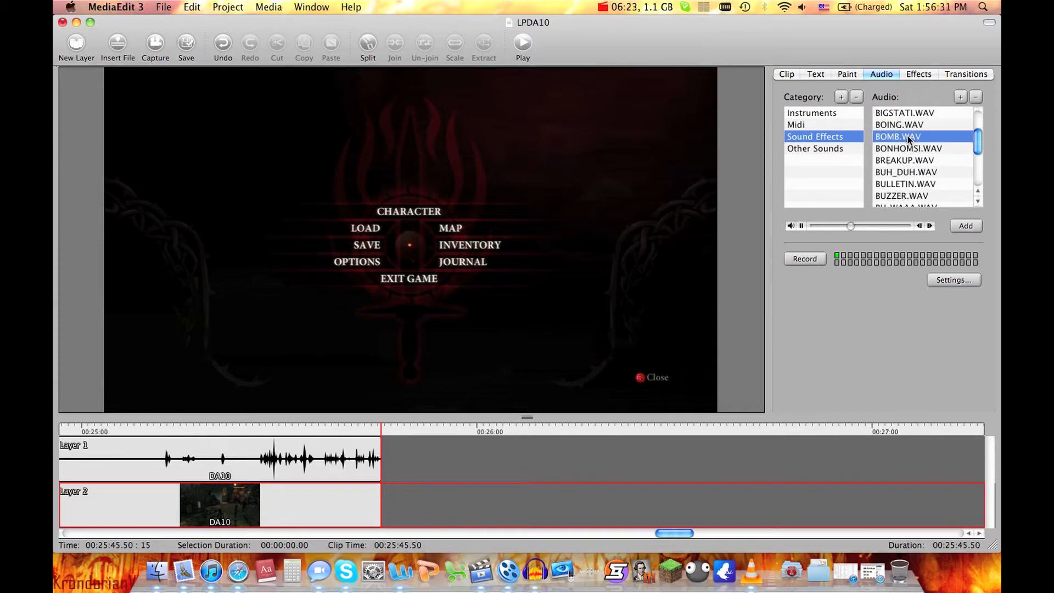
pyautogui.click(909, 126)
pyautogui.scroll(-4, 909, 148)
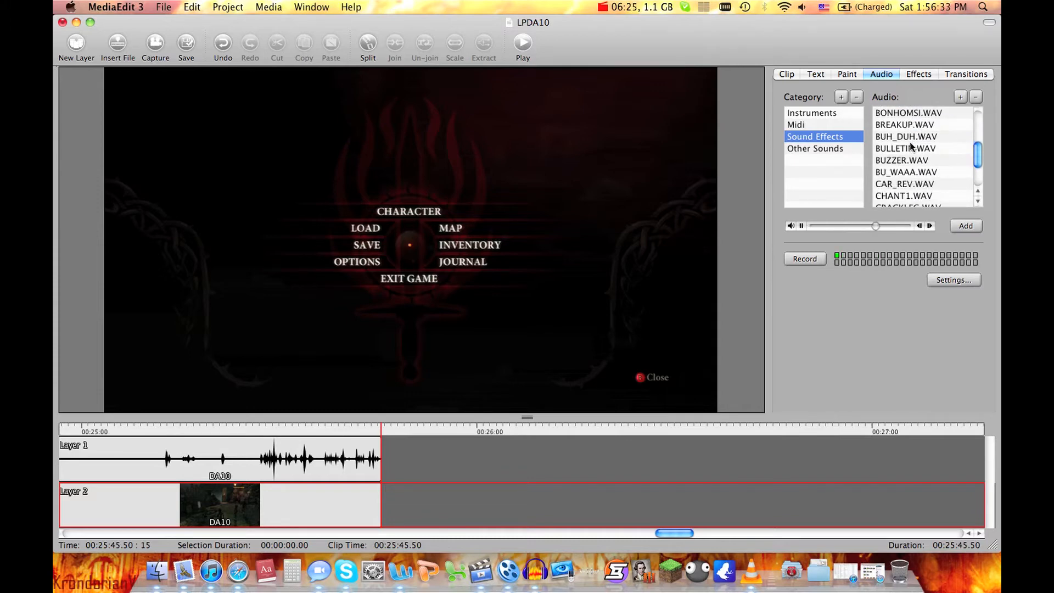
pyautogui.click(905, 184)
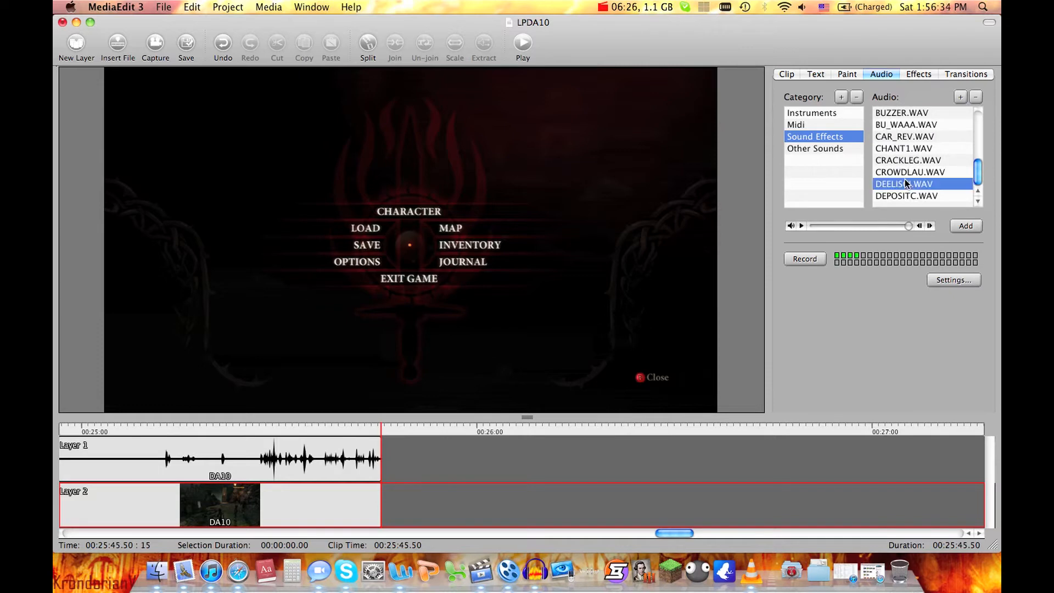
# - Preview DEMONSTR.WAV and OCEANSEA.WAV from the Other Sounds category
pyautogui.click(829, 152)
pyautogui.click(894, 127)
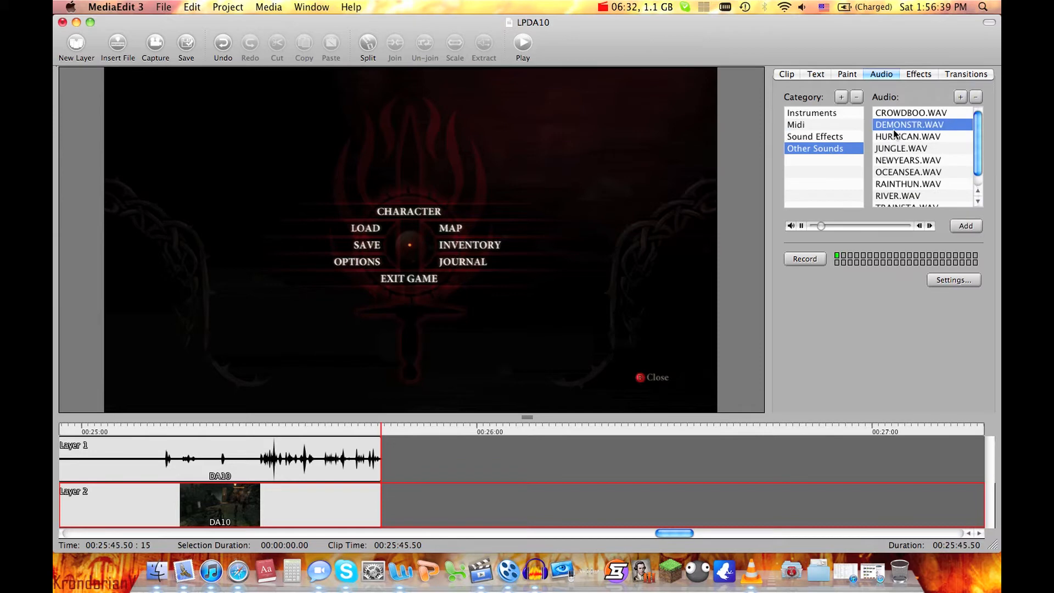
pyautogui.scroll(-1, 896, 133)
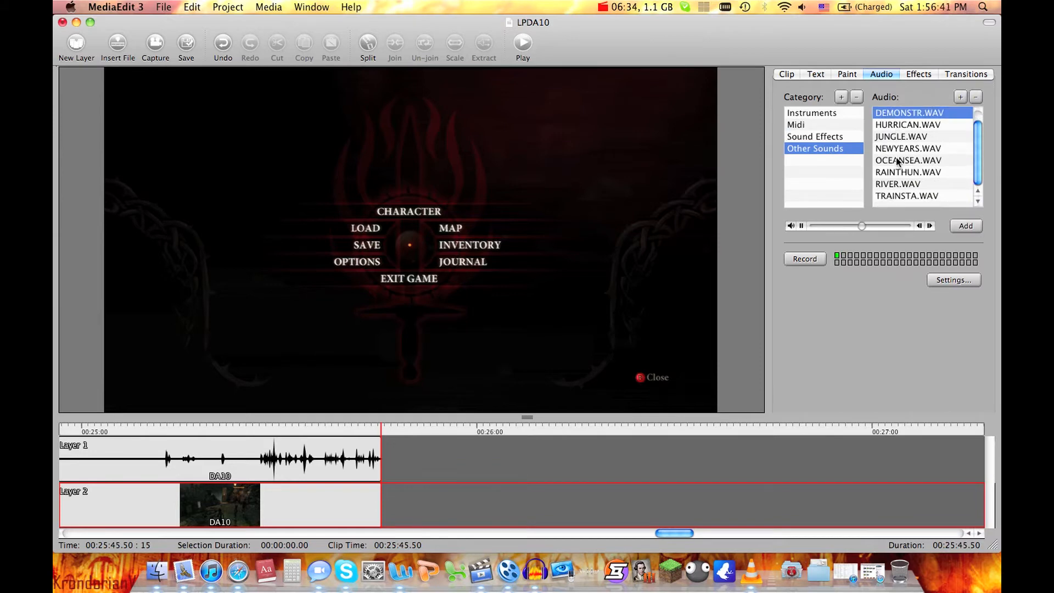
pyautogui.click(896, 158)
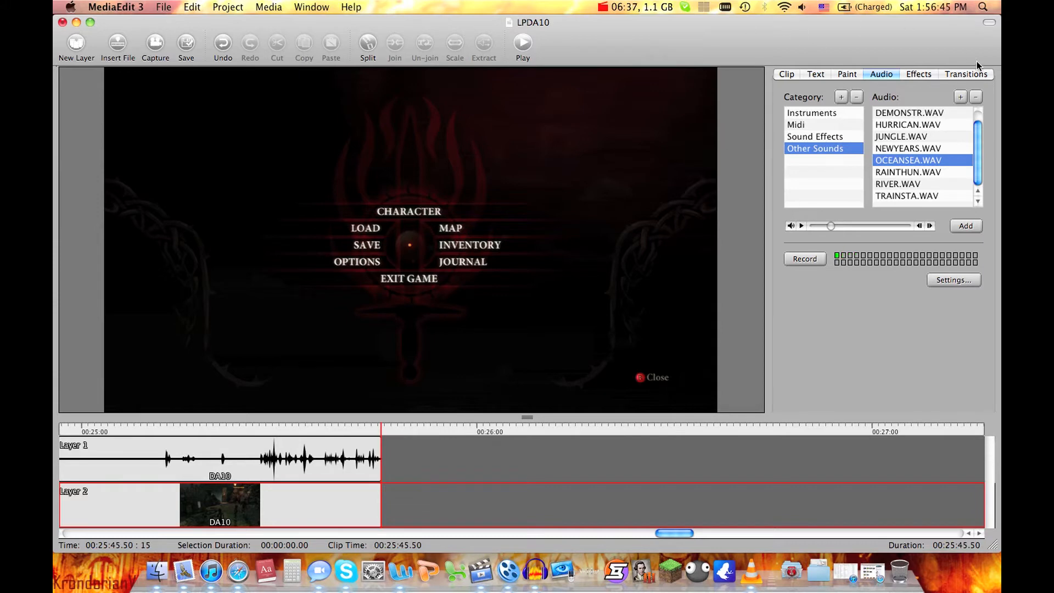
# - Review the Adjustments effects and their settings, from Auto Levels through Brightness & Contrast, Hue/Saturation and Gamma to Color Levels
pyautogui.click(924, 73)
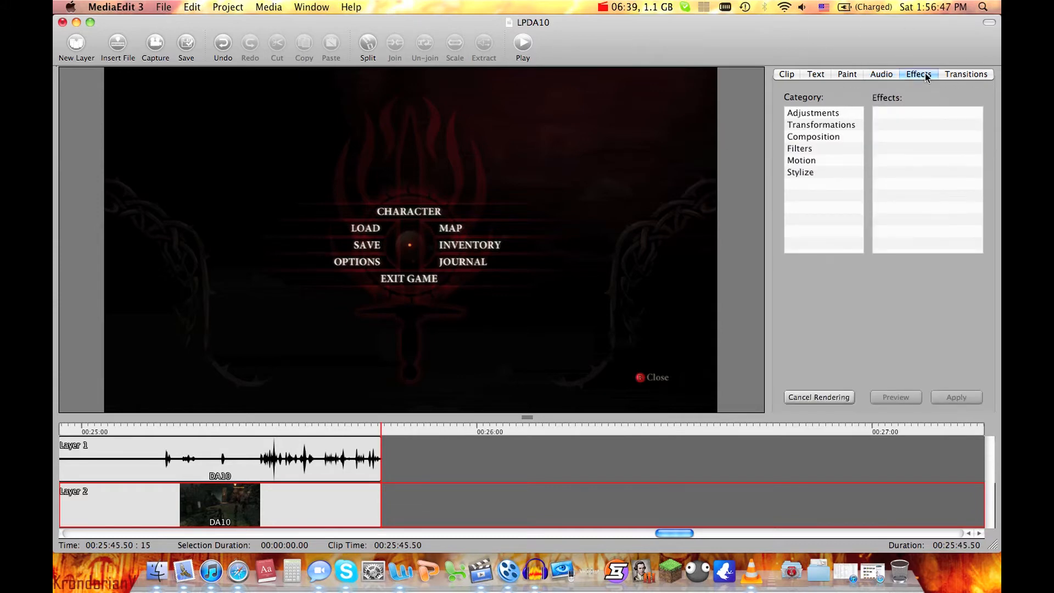
pyautogui.click(820, 112)
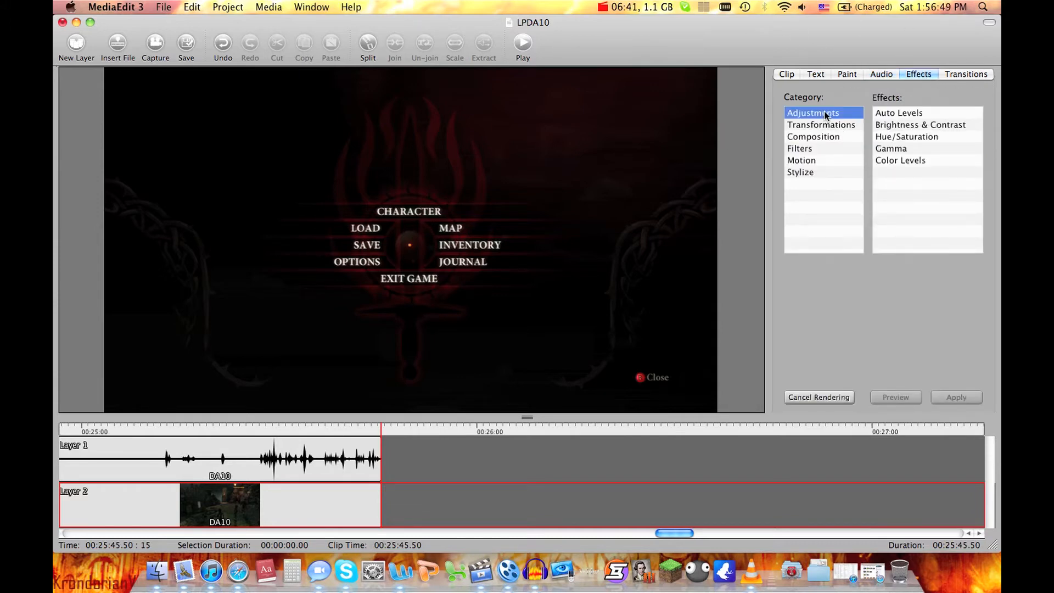
pyautogui.click(895, 112)
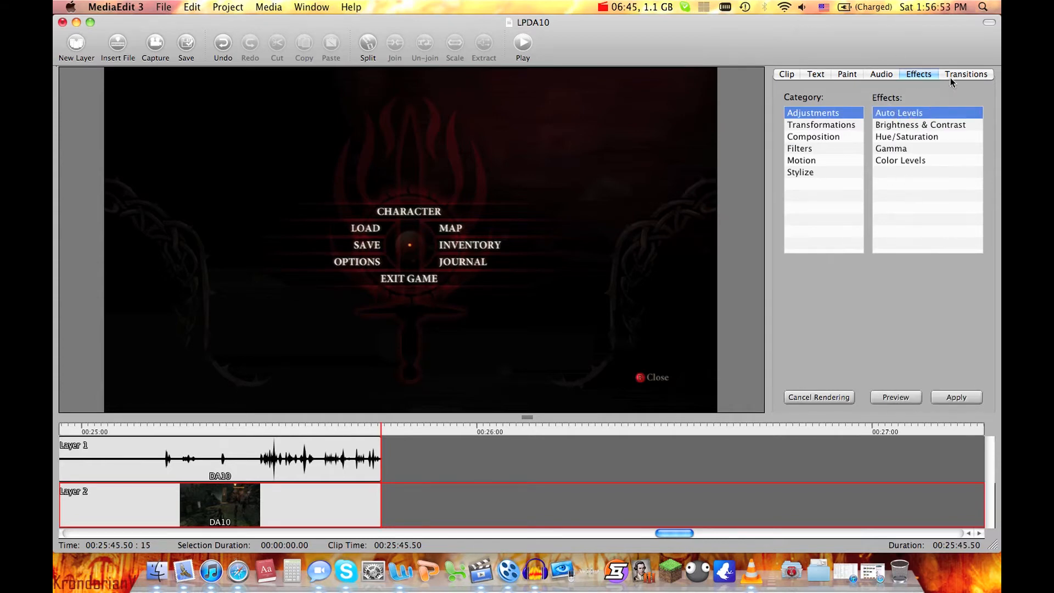
pyautogui.click(935, 125)
pyautogui.click(914, 136)
pyautogui.click(910, 149)
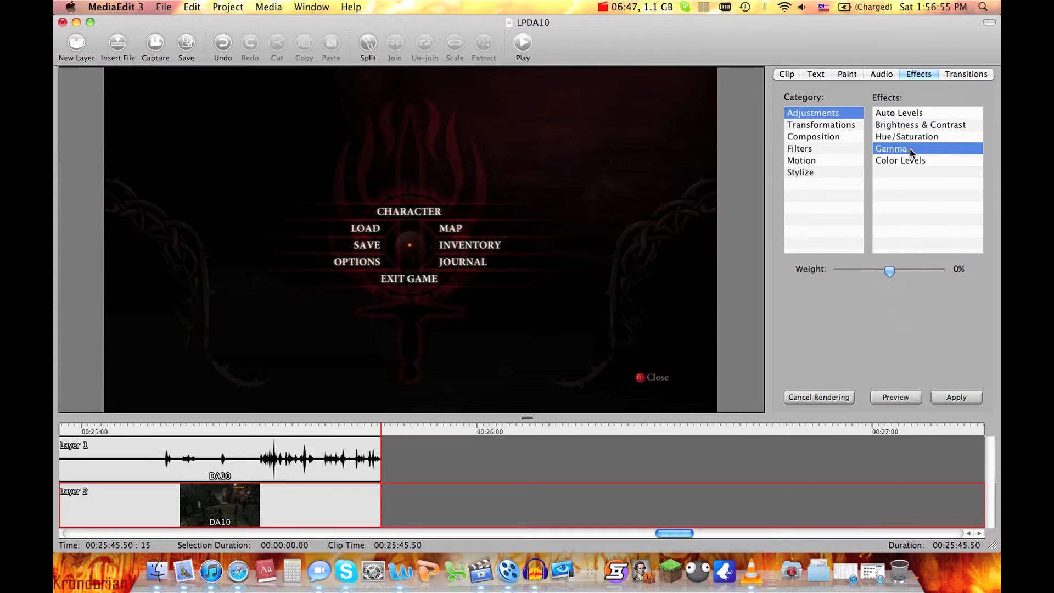
pyautogui.click(908, 160)
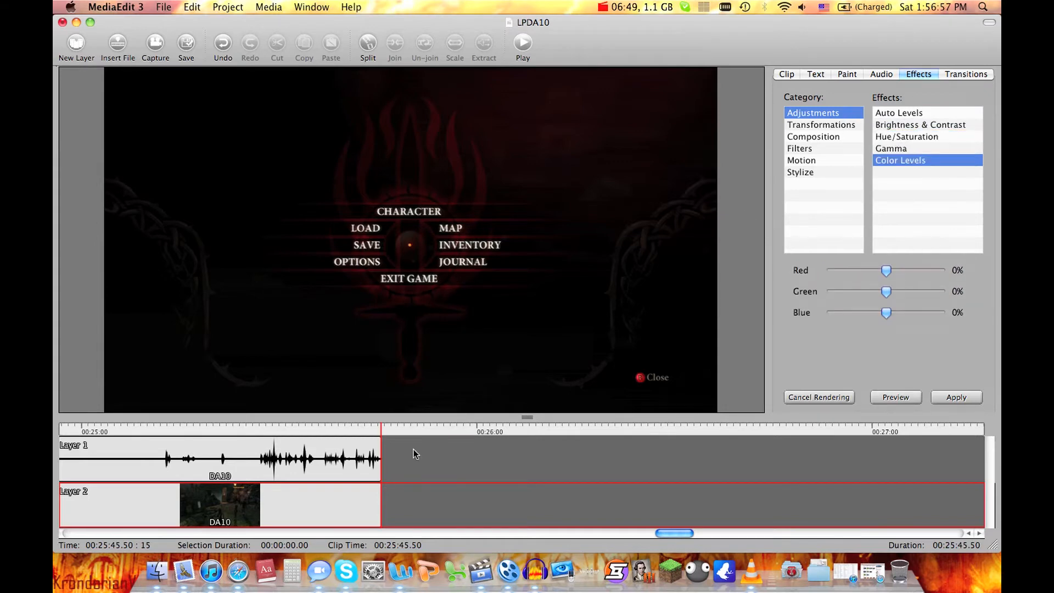
# - Review the Transformations effects and their settings: Crop, Rotate, Pan, Zoom & Rotate, Flip Horizontally and Flip Vertically
pyautogui.click(839, 124)
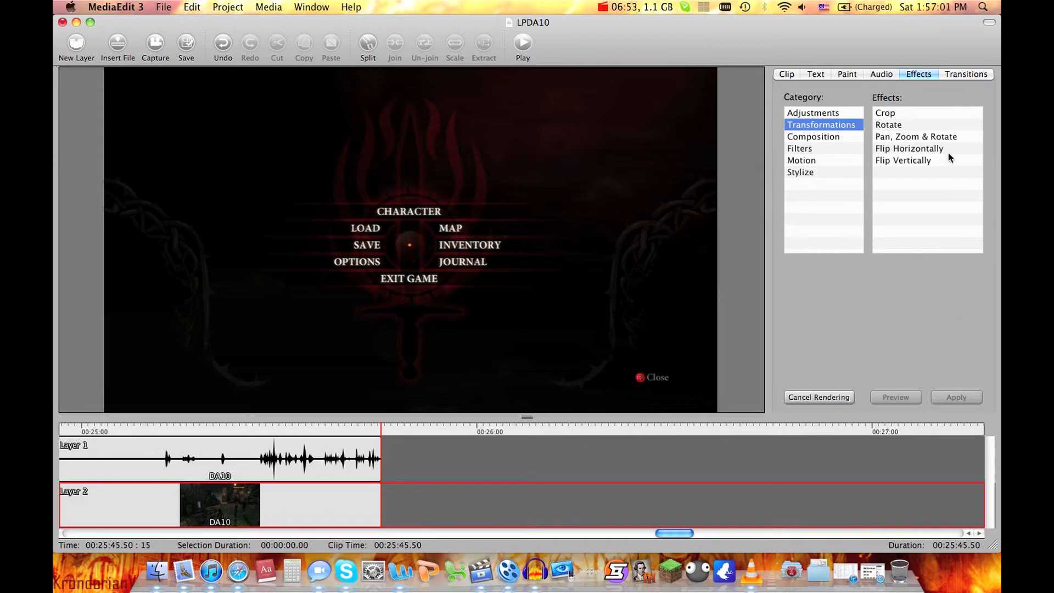
pyautogui.click(898, 113)
pyautogui.click(903, 125)
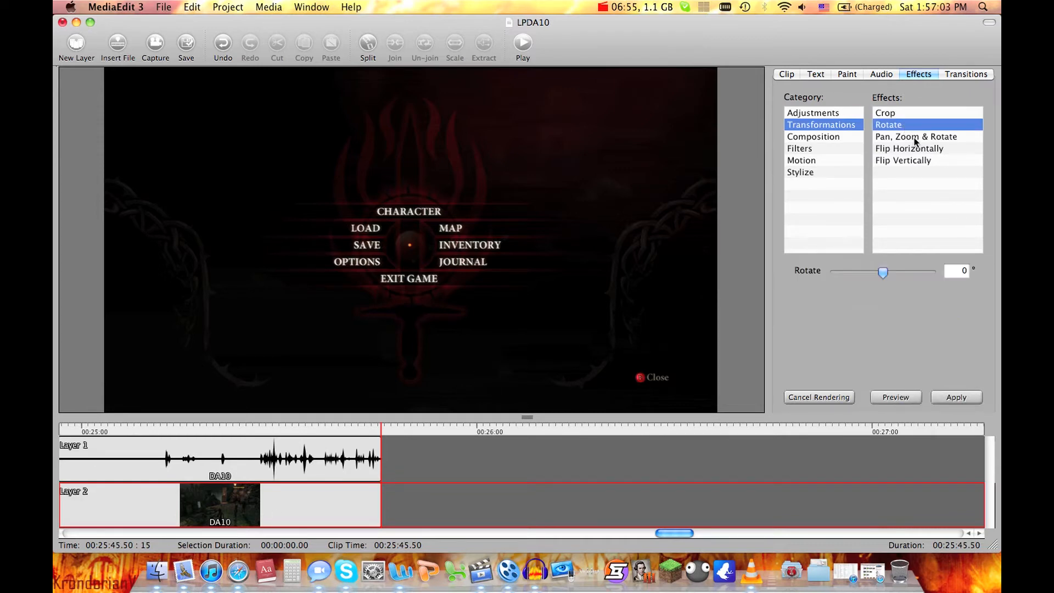
pyautogui.click(916, 137)
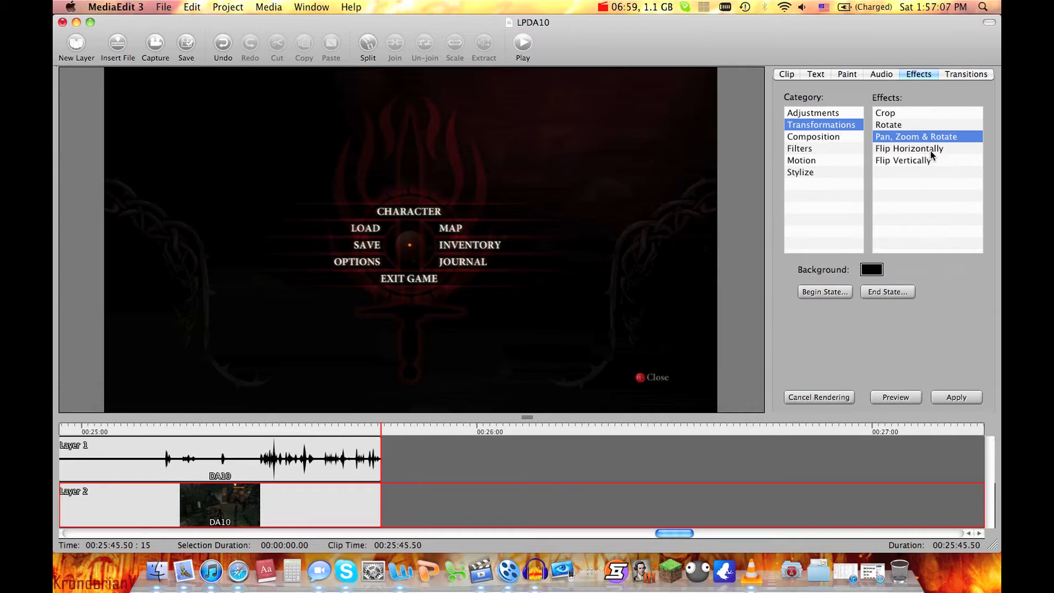
pyautogui.click(915, 148)
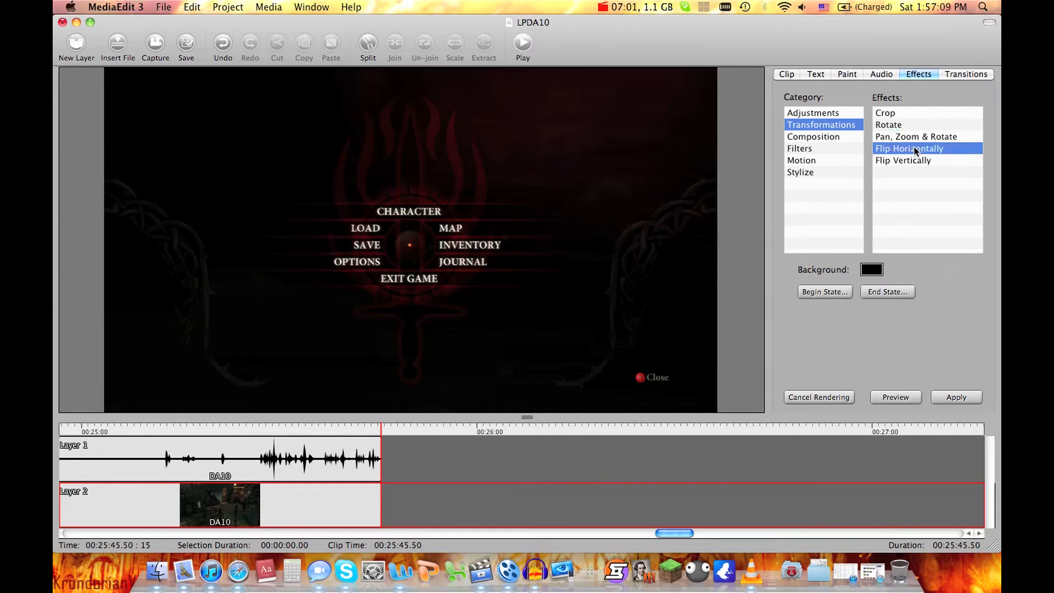
pyautogui.click(914, 161)
# - Look through the effects available in the Composition and Filters categories
pyautogui.click(806, 137)
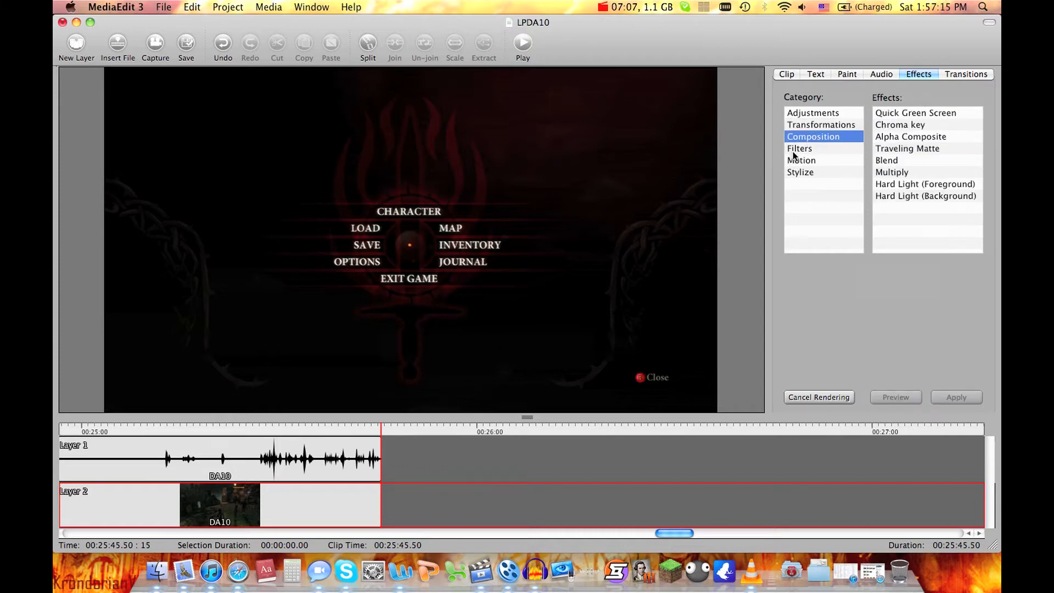
pyautogui.click(796, 150)
pyautogui.scroll(-3, 894, 124)
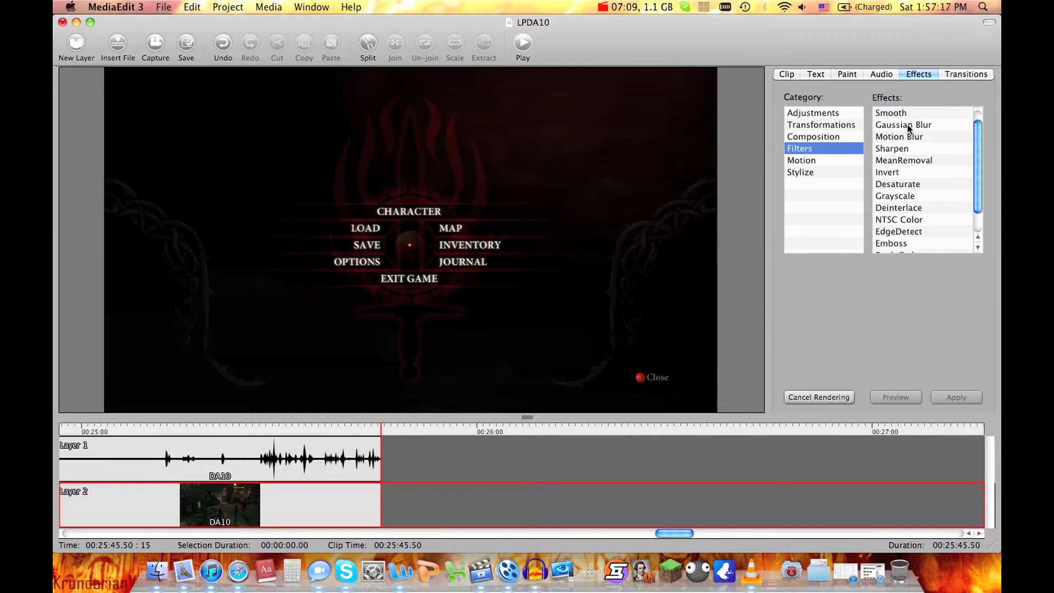
pyautogui.scroll(3, 908, 128)
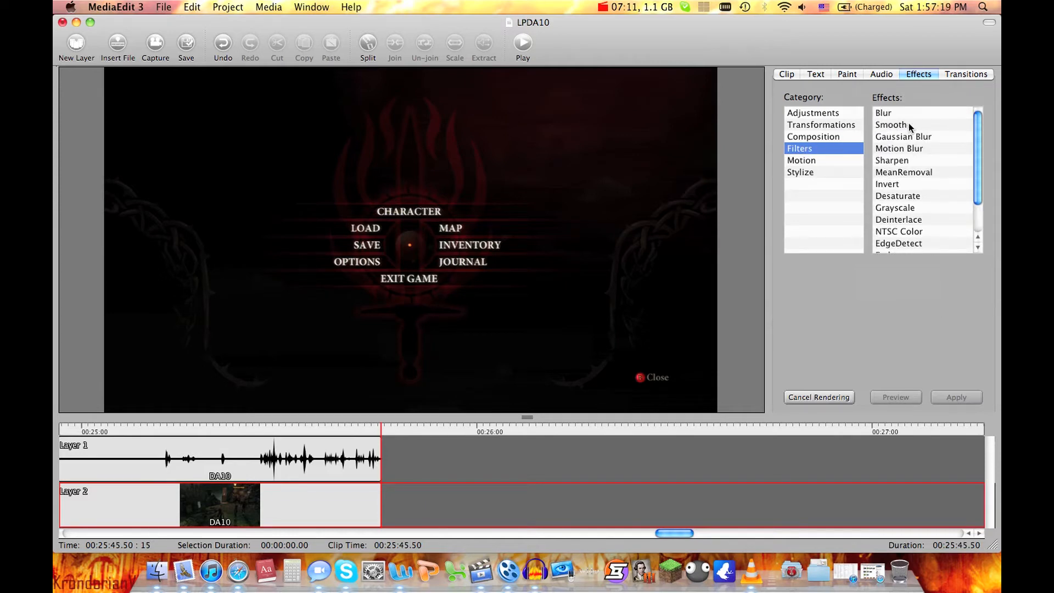
pyautogui.scroll(-3, 910, 126)
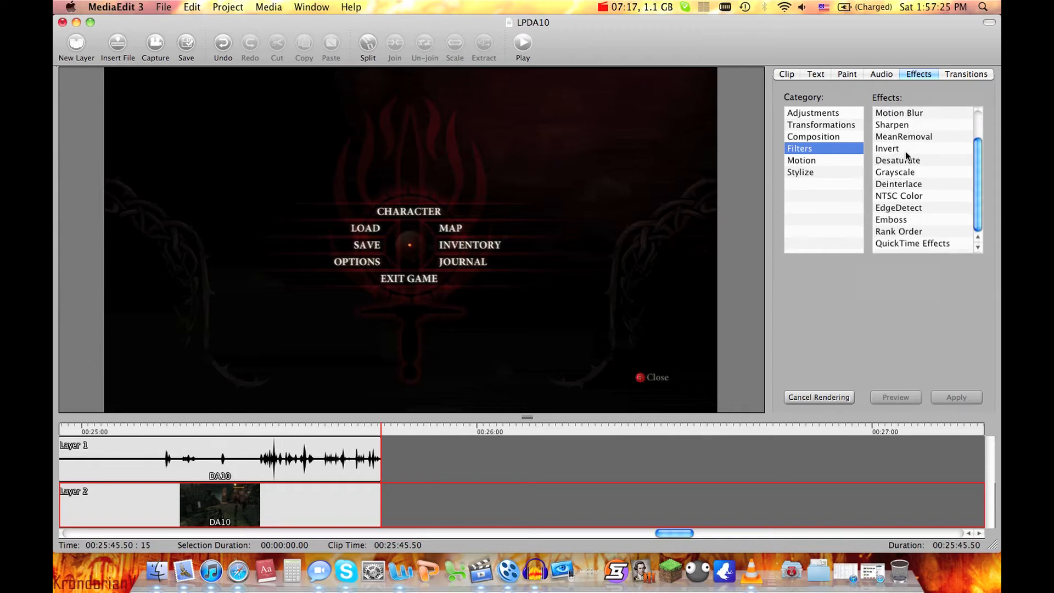
pyautogui.scroll(3, 899, 158)
# - Review the Motion effects Reverse Direction, Fade to Black and Fade from Black
pyautogui.click(843, 160)
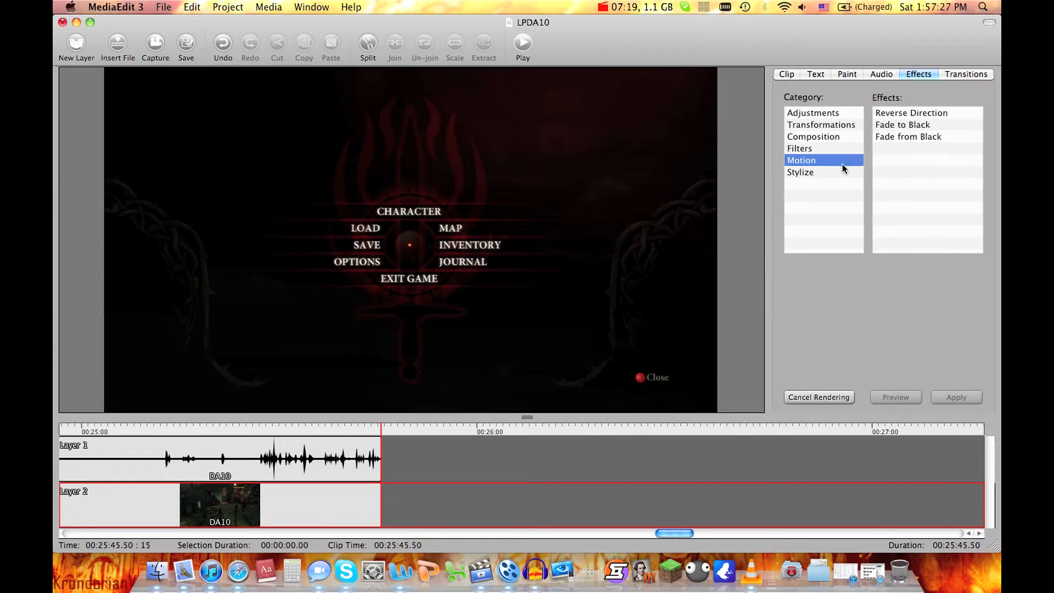
pyautogui.click(928, 114)
pyautogui.click(928, 125)
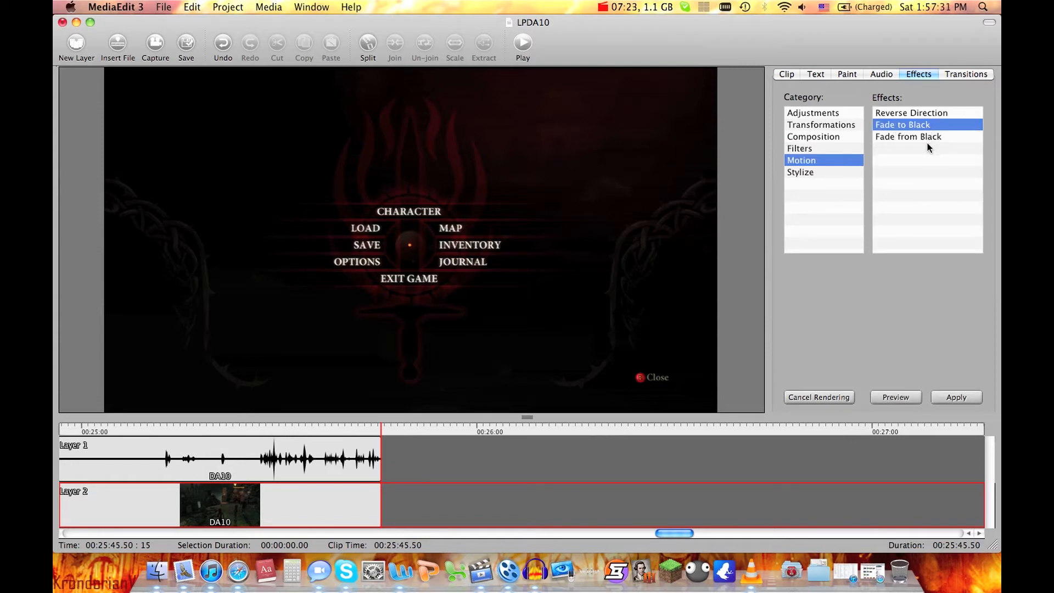
pyautogui.click(928, 136)
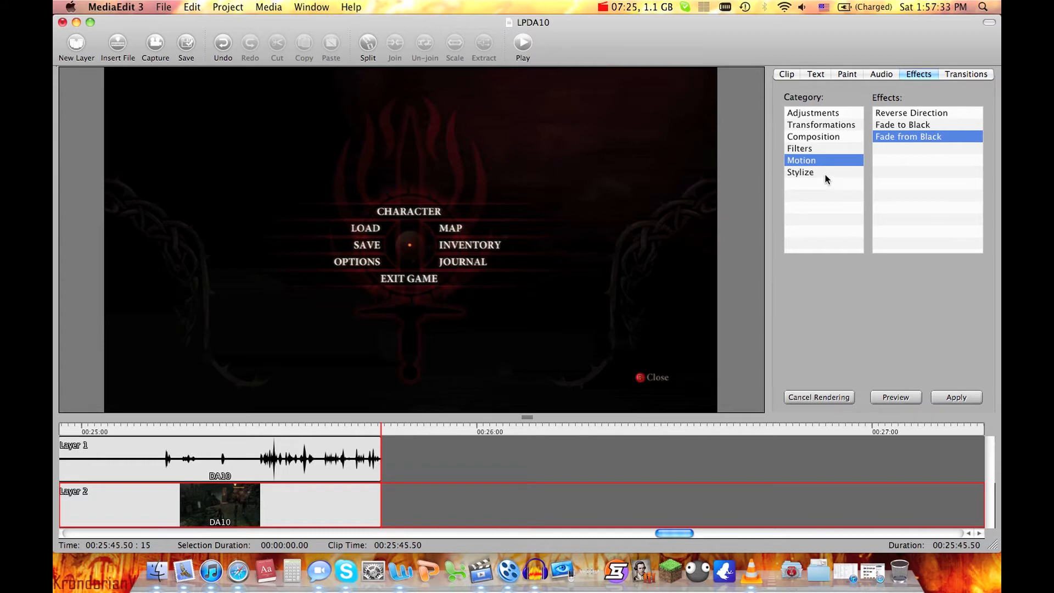
# - Review the settings of Stylize effects such as Sepia Tone, Texture, Diffuse, Mosaic, Waves and Barrel Distortion
pyautogui.click(825, 173)
pyautogui.click(912, 115)
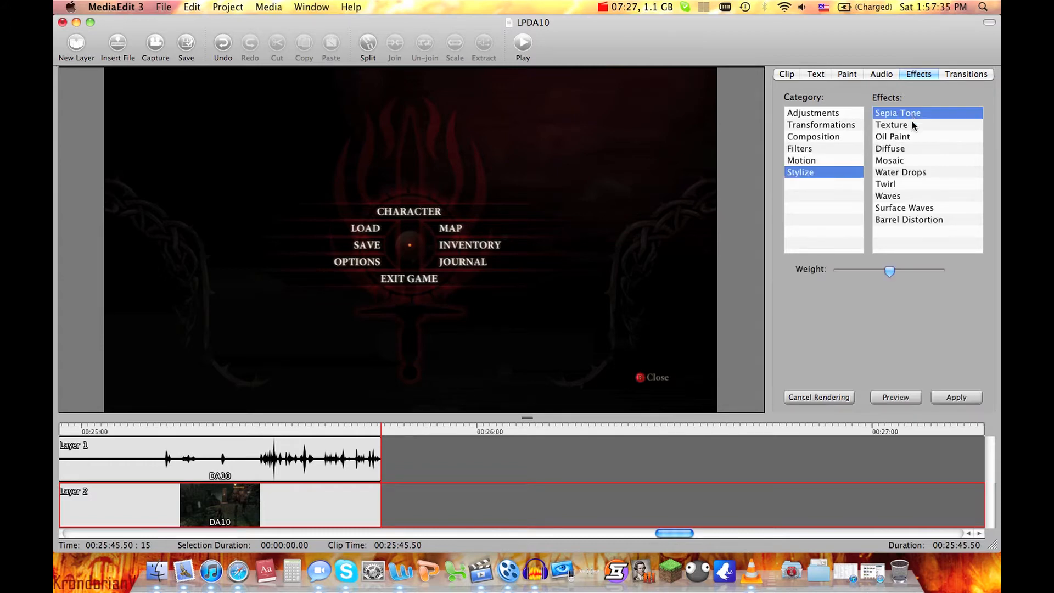
pyautogui.click(912, 125)
pyautogui.click(910, 149)
pyautogui.click(909, 160)
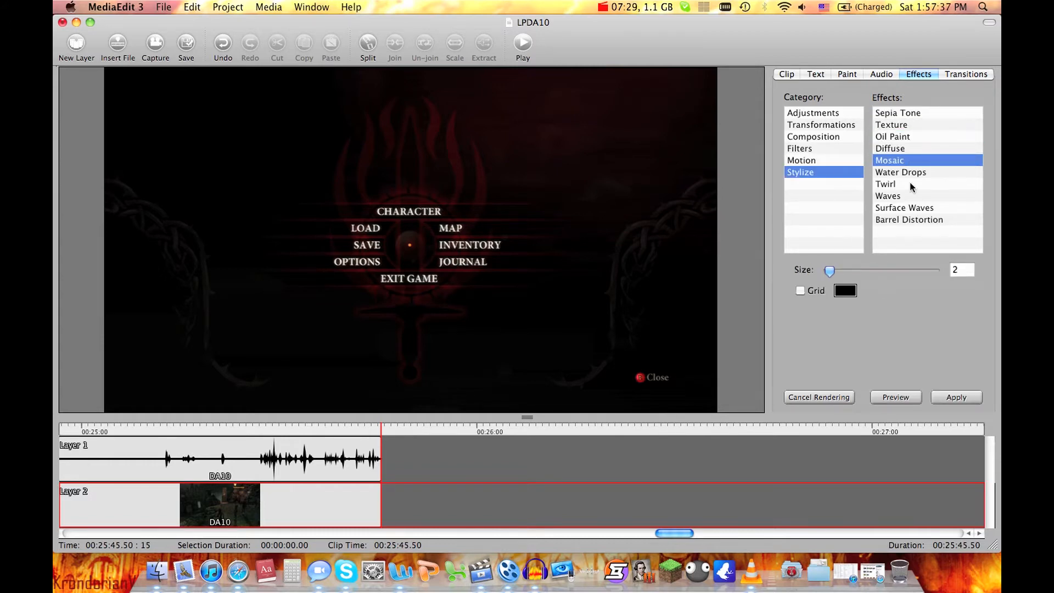
pyautogui.click(910, 196)
pyautogui.click(908, 220)
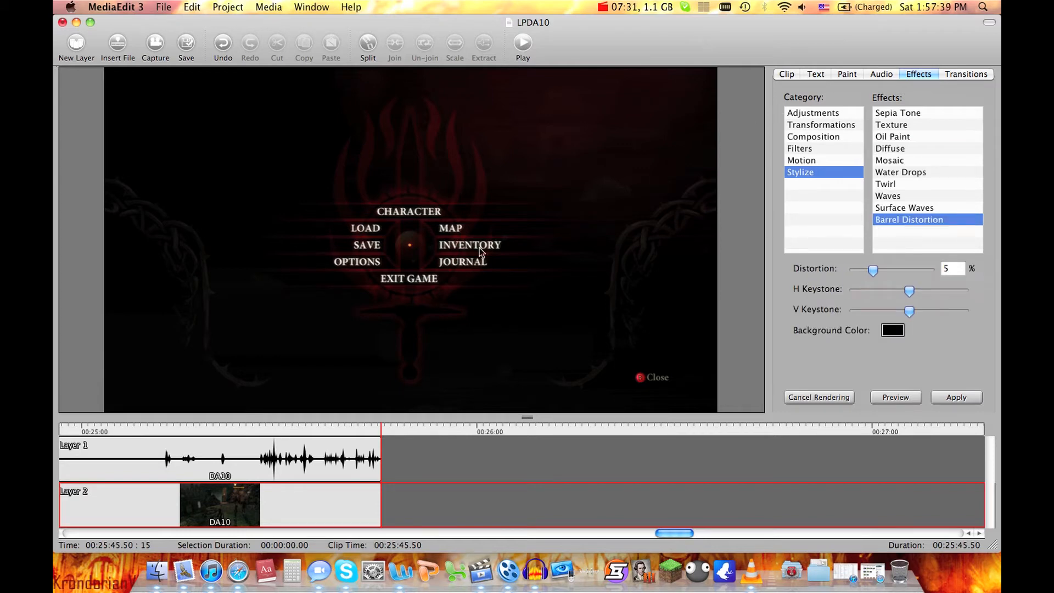
# - Show the list of available transitions between clips
pyautogui.click(961, 75)
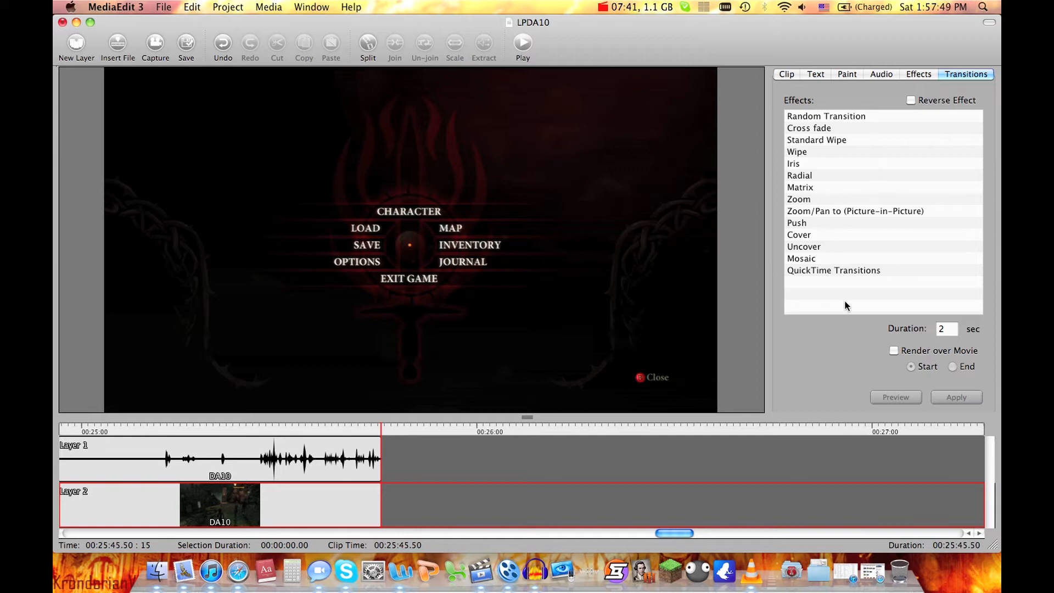
# - Review the transitions from Random Transition, Cross fade and Standard Wipe through Iris, Radial, Zoom, Push and Mosaic to QuickTime Transitions
pyautogui.click(815, 116)
pyautogui.click(814, 128)
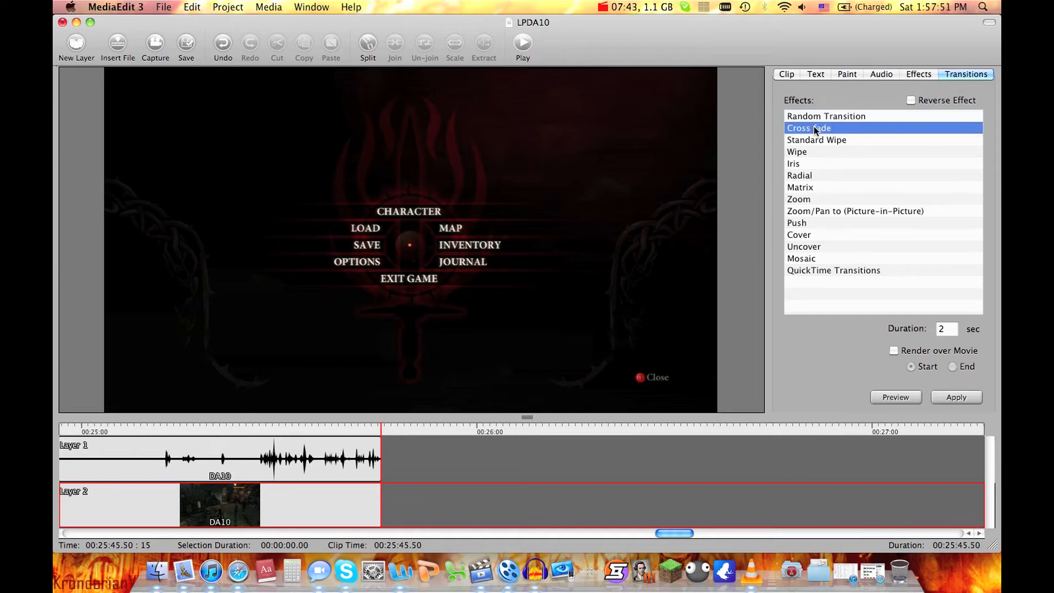
pyautogui.click(822, 140)
pyautogui.click(819, 152)
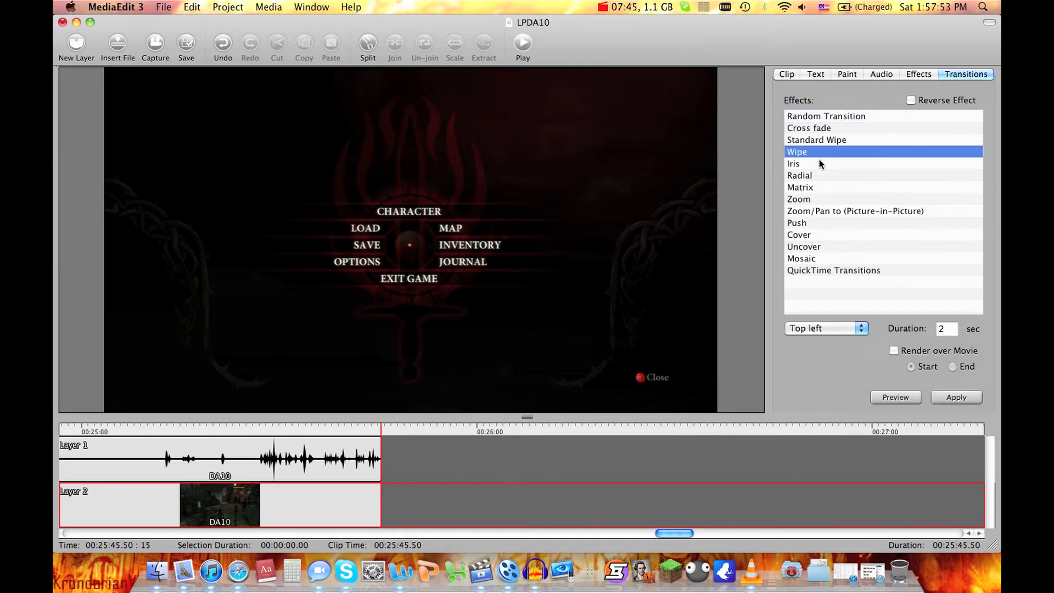
pyautogui.click(819, 164)
pyautogui.click(819, 175)
pyautogui.click(820, 199)
pyautogui.click(821, 234)
pyautogui.click(822, 258)
pyautogui.click(822, 223)
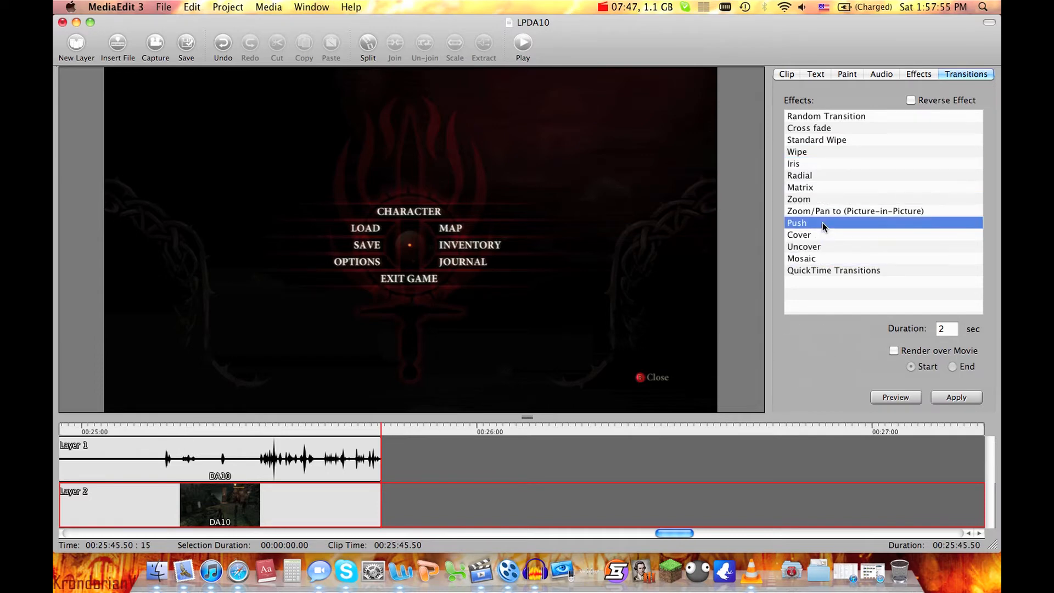
pyautogui.click(838, 269)
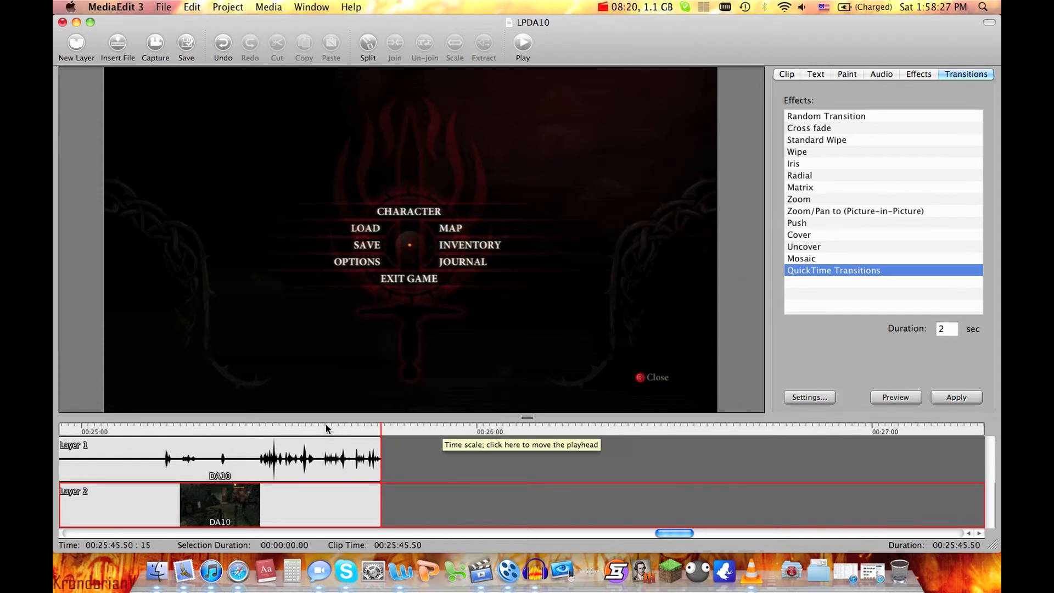
# - Export the LPDA10 project for YouTube and start rendering the movie
pyautogui.click(428, 478)
pyautogui.click(165, 7)
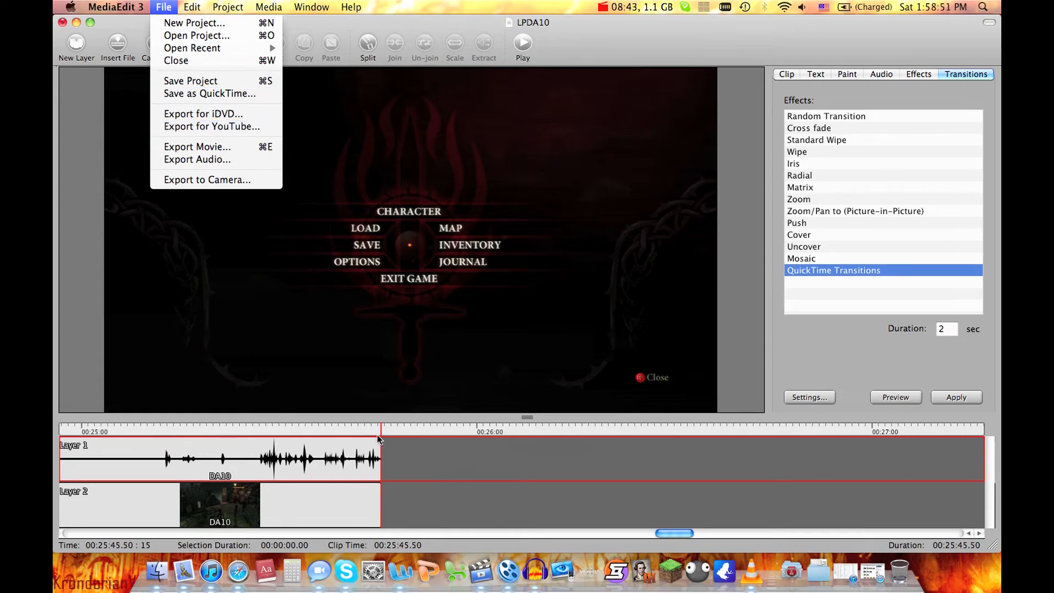
pyautogui.click(199, 128)
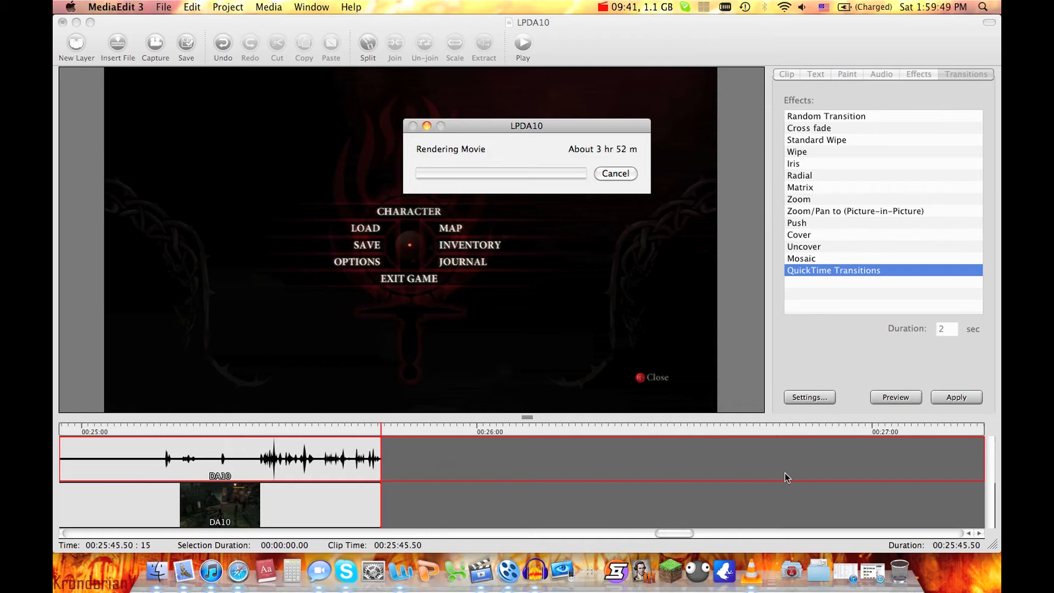
# - Check the CPU load in the iStat nano Dashboard widget, and cancel the movie render
pyautogui.press('F12')
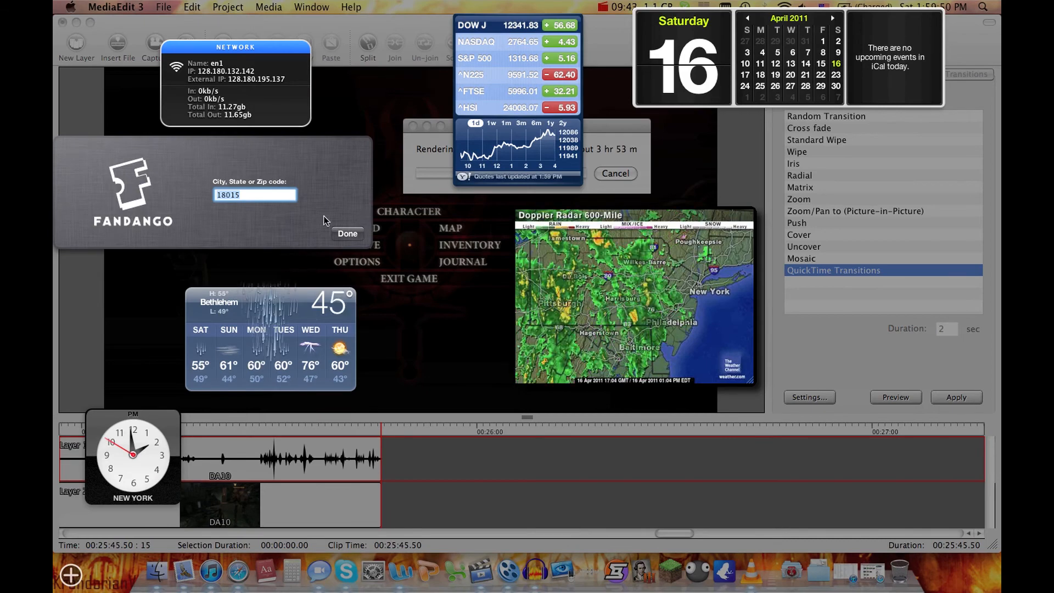
pyautogui.moveTo(269, 83)
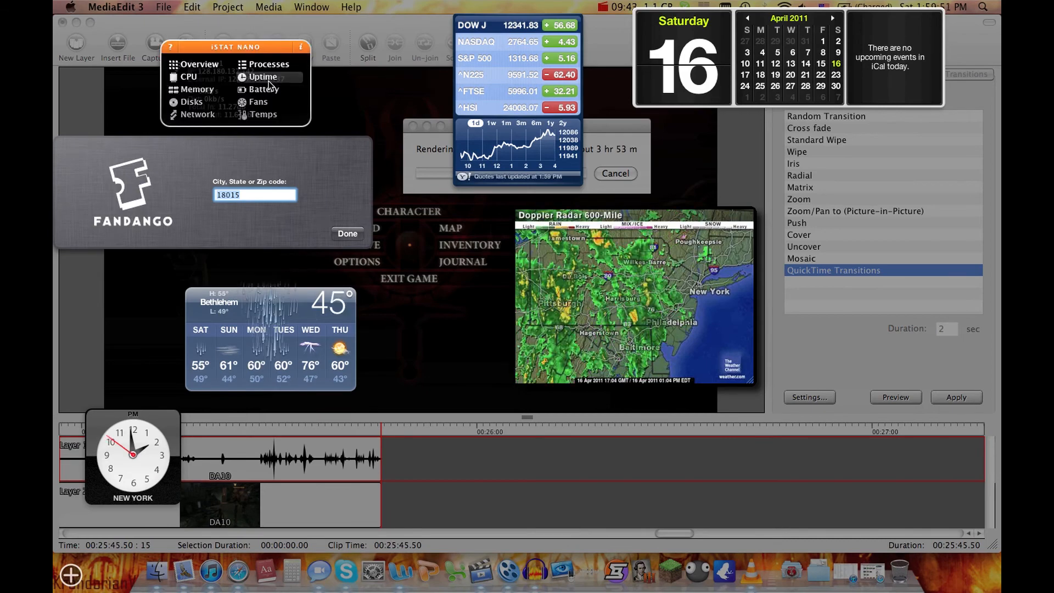
pyautogui.click(203, 79)
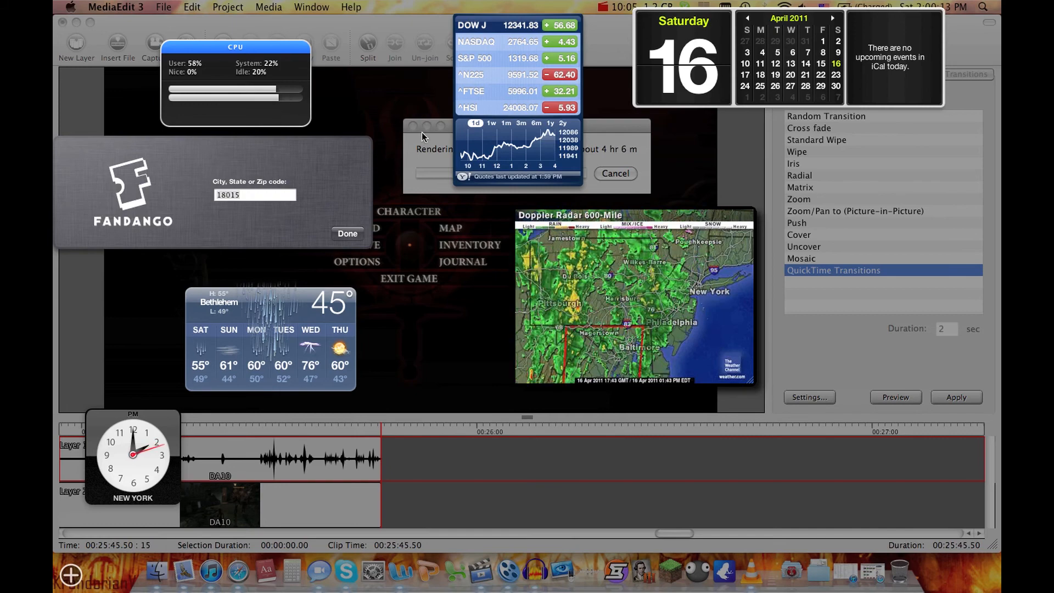
pyautogui.click(376, 87)
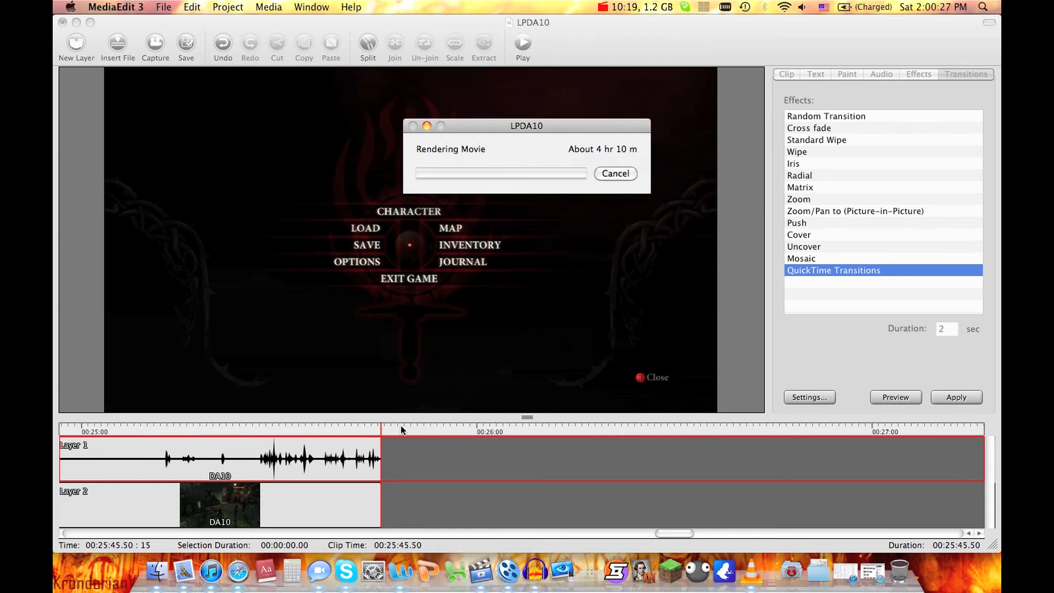
pyautogui.press('Escape')
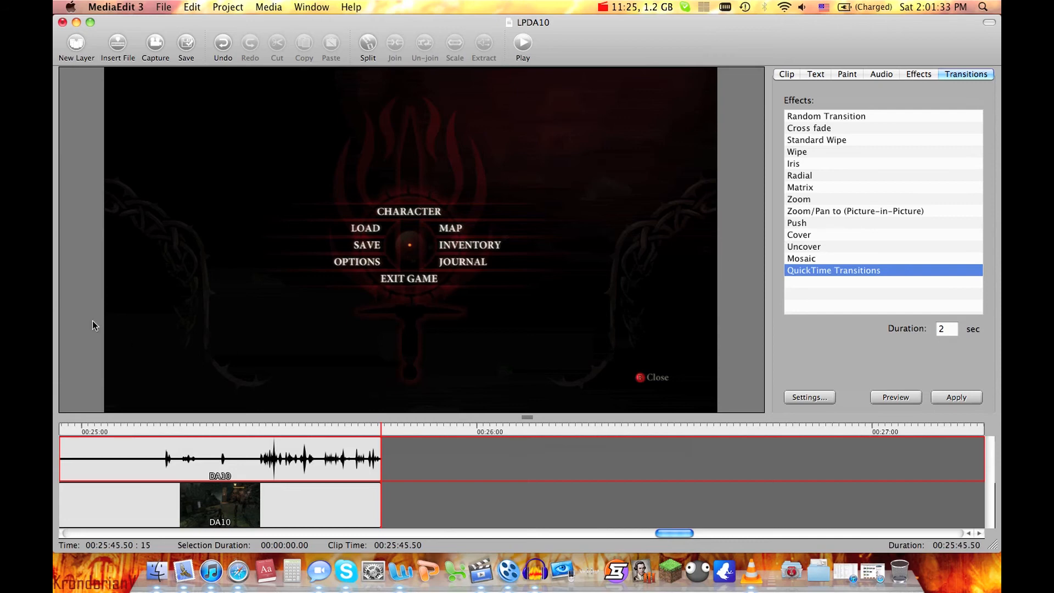
# - Review the available file export, editing, project, media and window commands
pyautogui.click(171, 7)
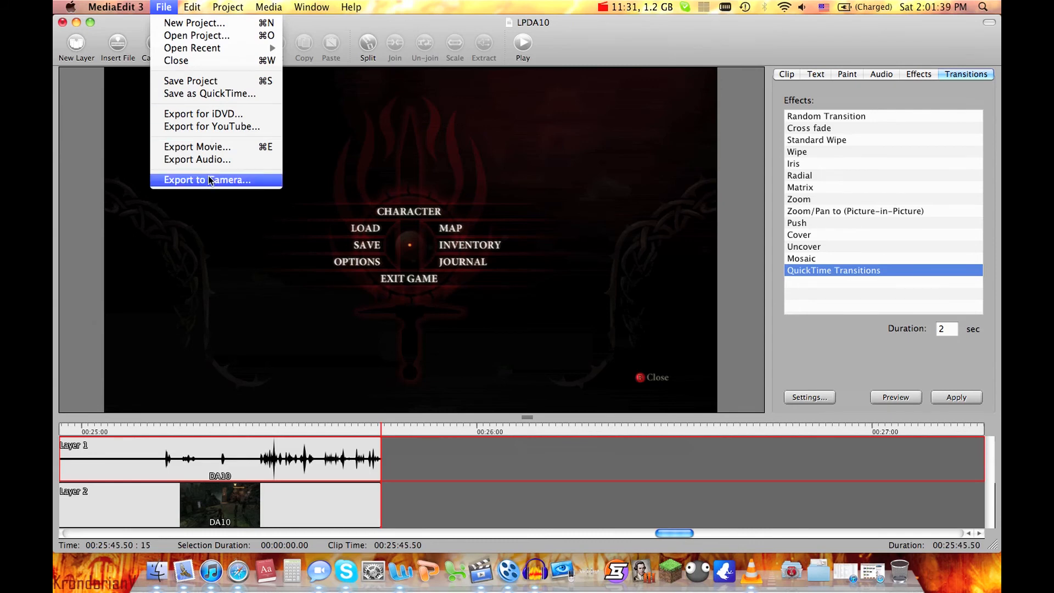
pyautogui.moveTo(184, 7)
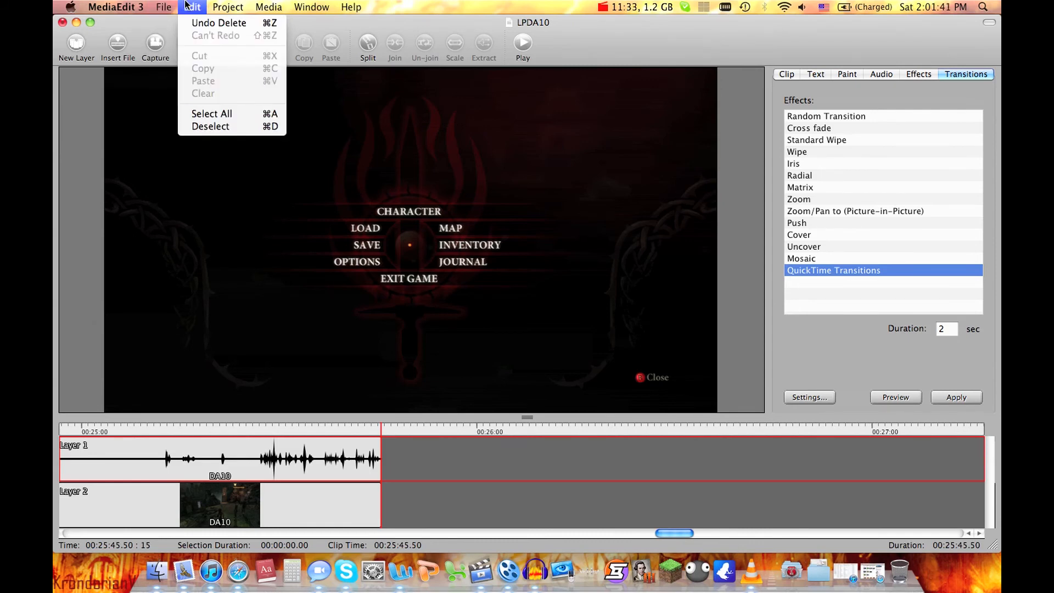
pyautogui.moveTo(222, 7)
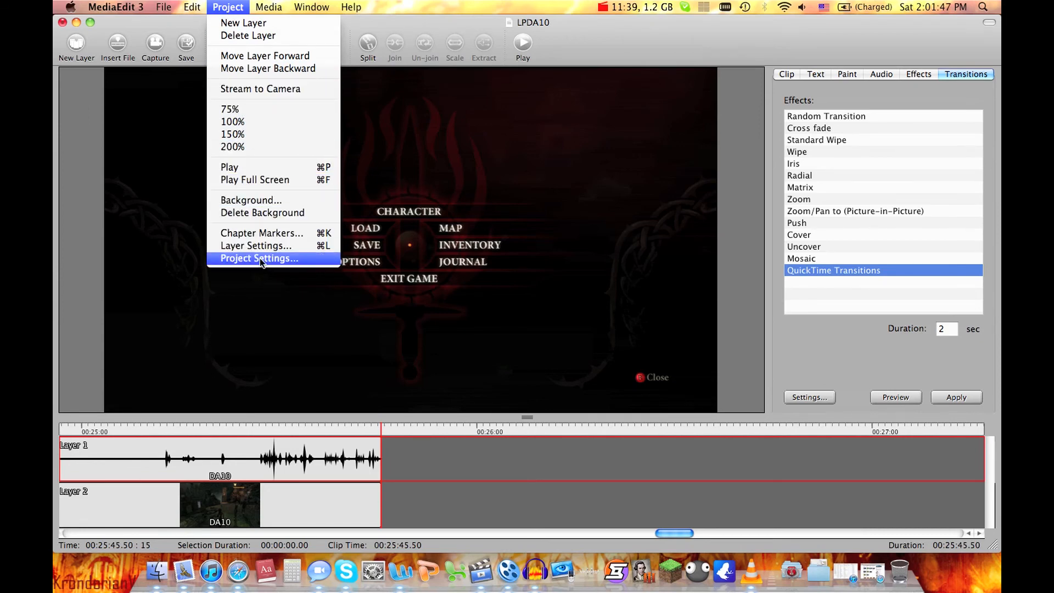
pyautogui.moveTo(268, 7)
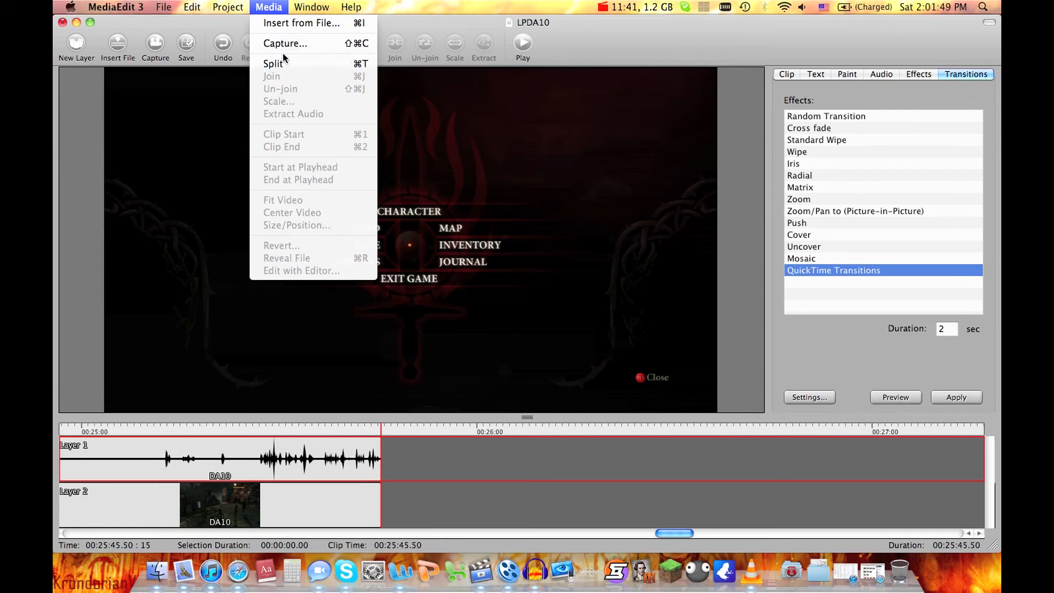
pyautogui.click(68, 164)
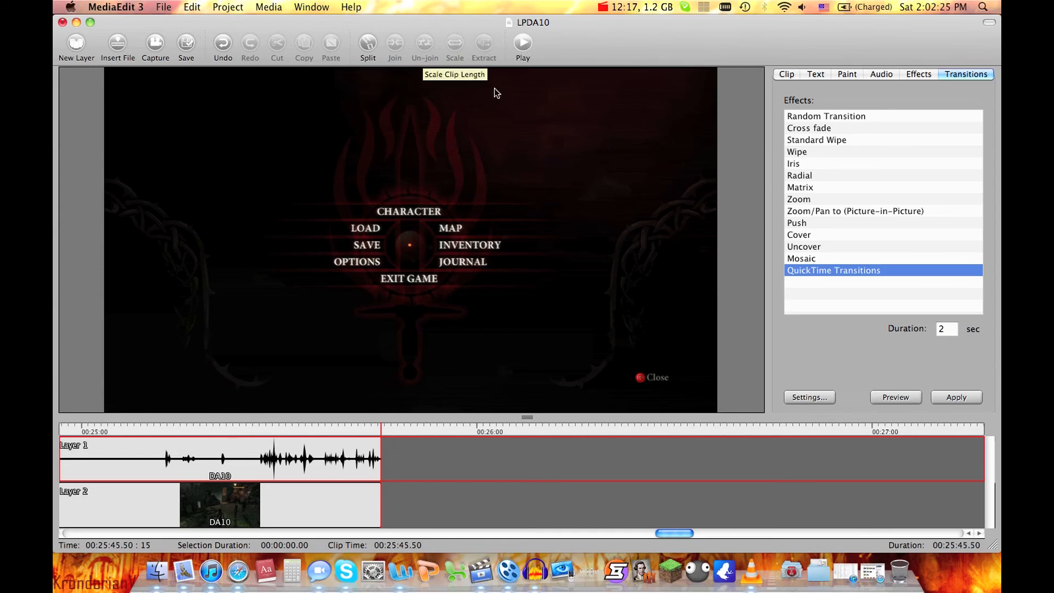
pyautogui.click(311, 7)
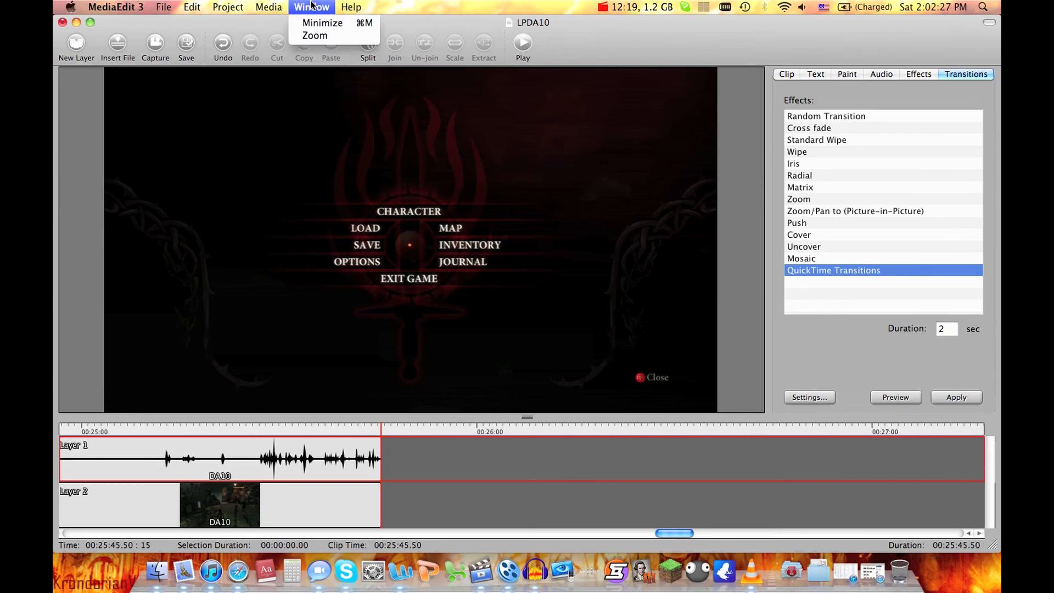
pyautogui.moveTo(351, 7)
pyautogui.moveTo(312, 6)
pyautogui.click(612, 55)
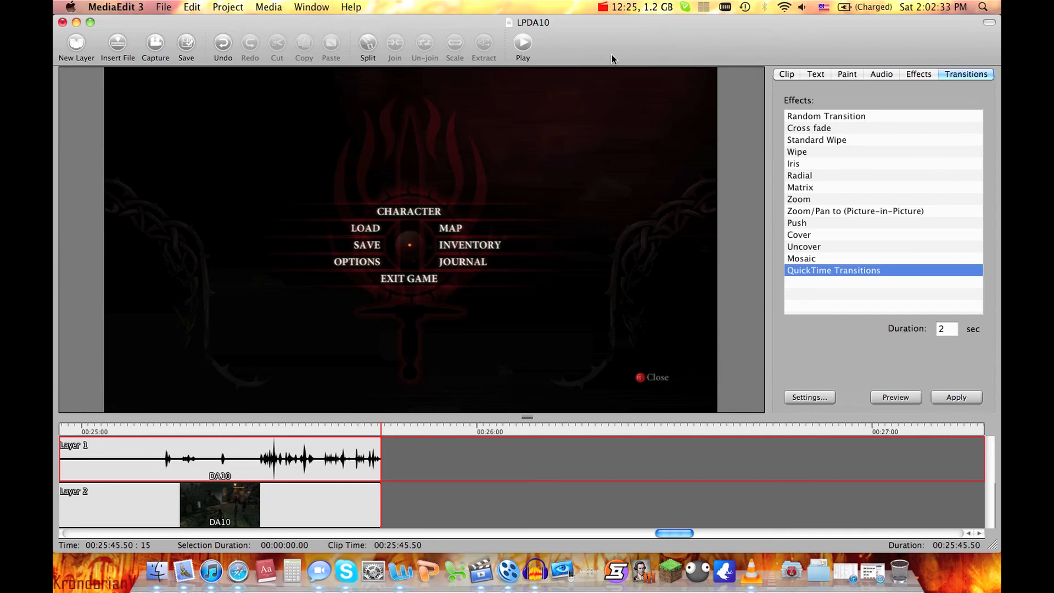